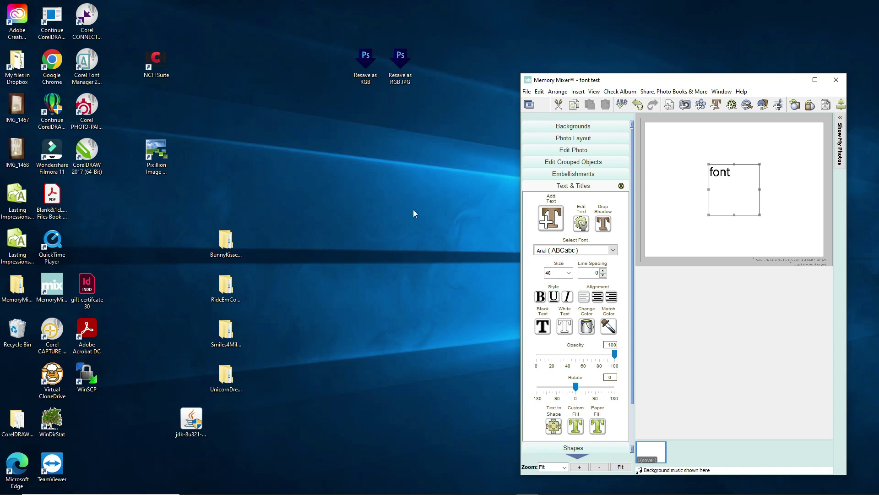
Create a desktop folder named My Fonts and move it to the empty area above the album window.
{"action": "right_click", "coordinate": [373, 192]}
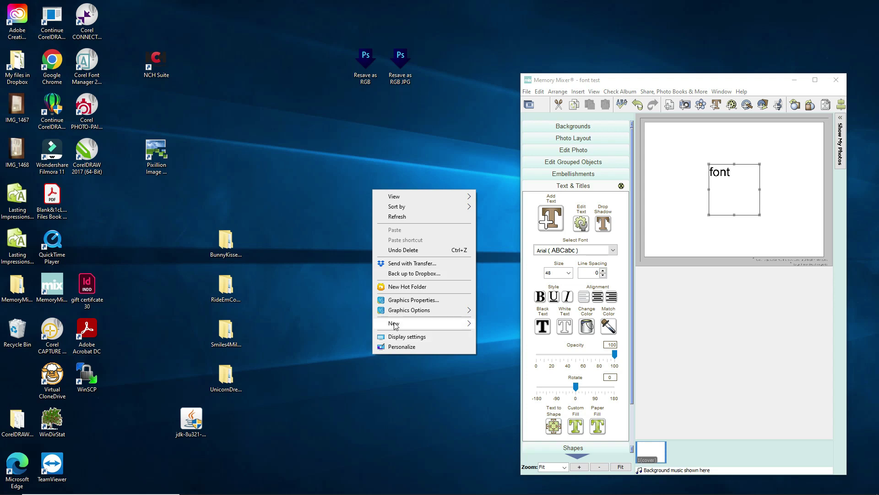
{"action": "mouse_move", "coordinate": [394, 325]}
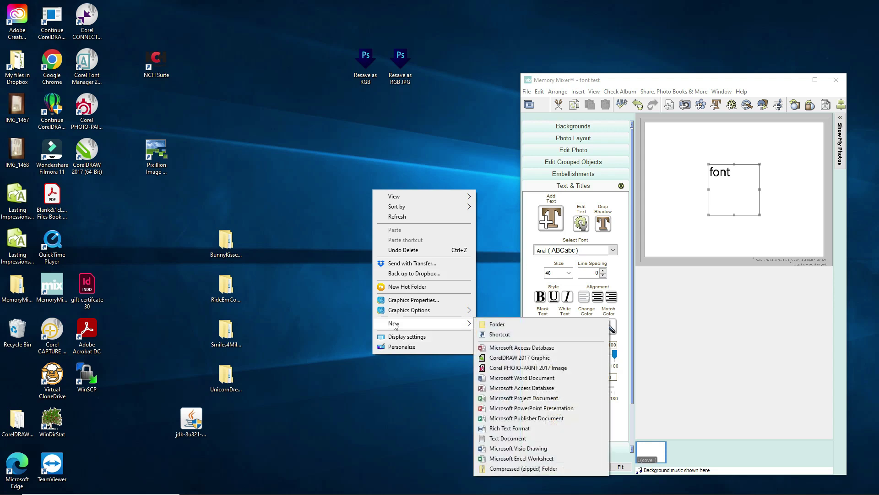
{"action": "left_click", "coordinate": [499, 324]}
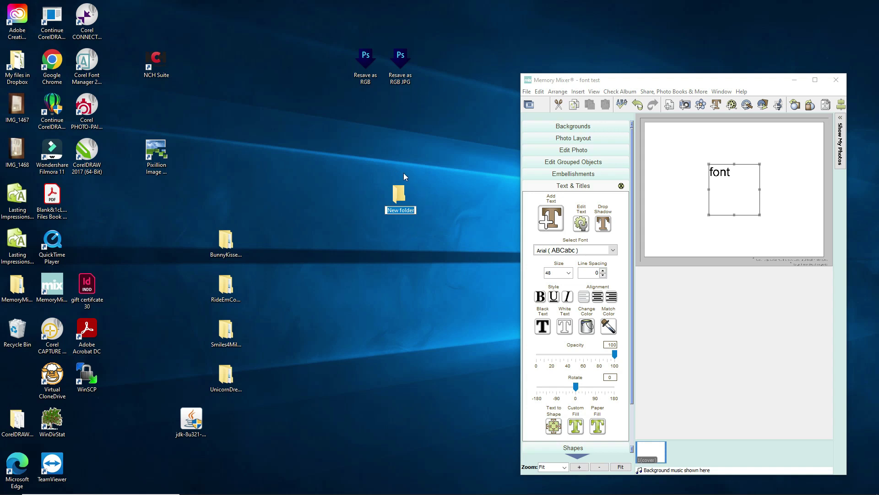
{"action": "type", "text": "f"}
{"action": "type", "text": "My Fonts"}
{"action": "key", "text": "Return"}
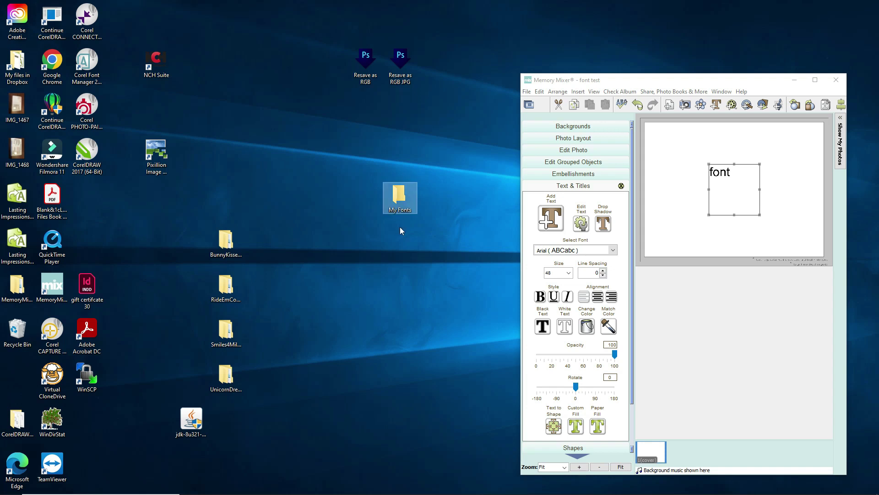
{"action": "left_click_drag", "start_coordinate": [399, 197], "coordinate": [572, 38]}
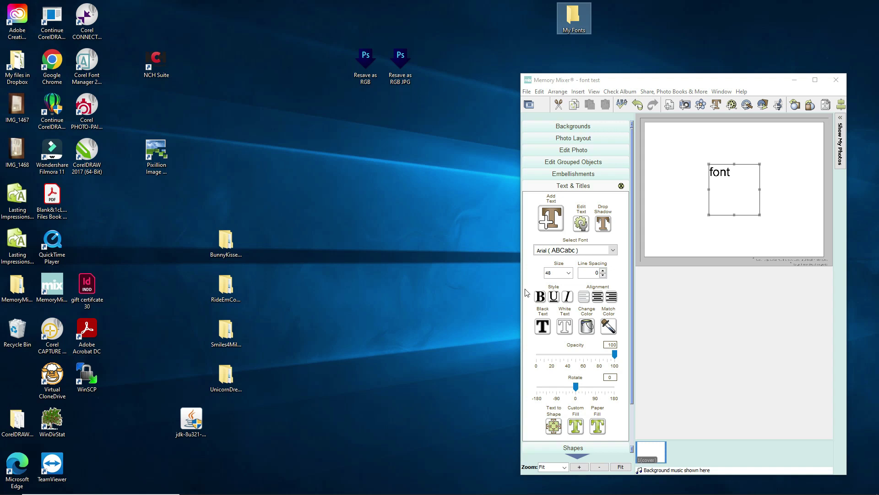
Open File Explorer and arrange its window side by side with the Memory Mixer window, keeping the My Fonts folder uncovered.
{"action": "mouse_move", "coordinate": [263, 494]}
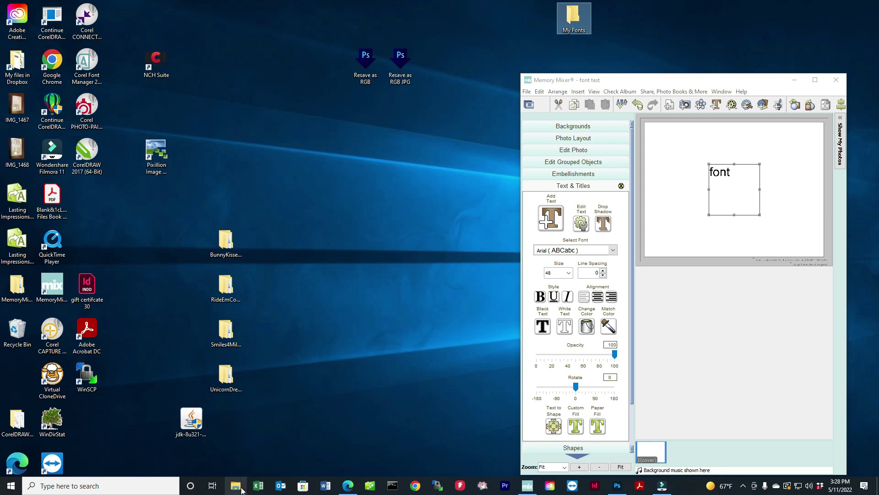
{"action": "left_click", "coordinate": [235, 487]}
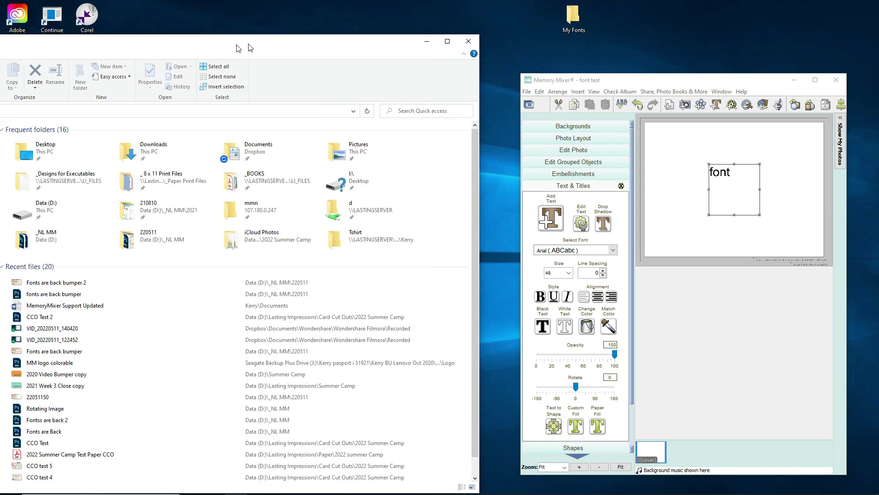
{"action": "left_click_drag", "start_coordinate": [239, 45], "coordinate": [427, 22]}
{"action": "left_click_drag", "start_coordinate": [579, 25], "coordinate": [466, 73]}
{"action": "left_click_drag", "start_coordinate": [198, 95], "coordinate": [245, 72]}
{"action": "left_click_drag", "start_coordinate": [438, 110], "coordinate": [499, 122]}
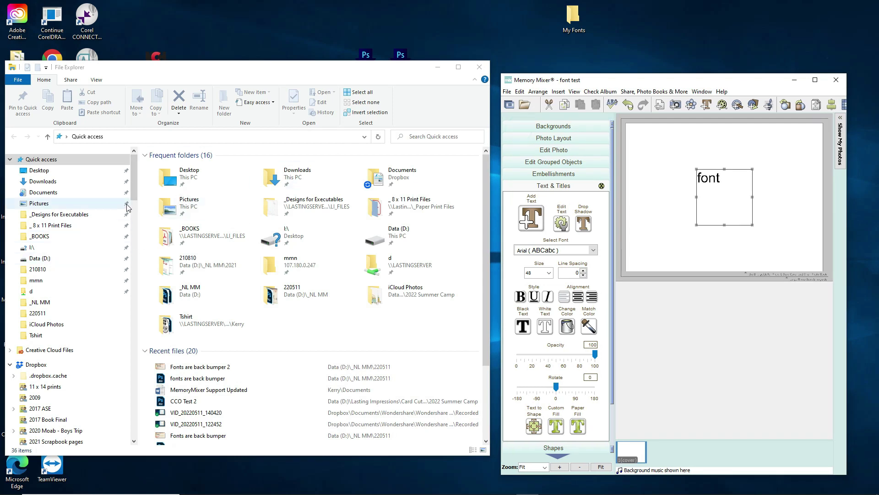
Open the Fonts folder inside Windows on Local Disk (C:).
{"action": "left_click", "coordinate": [44, 172]}
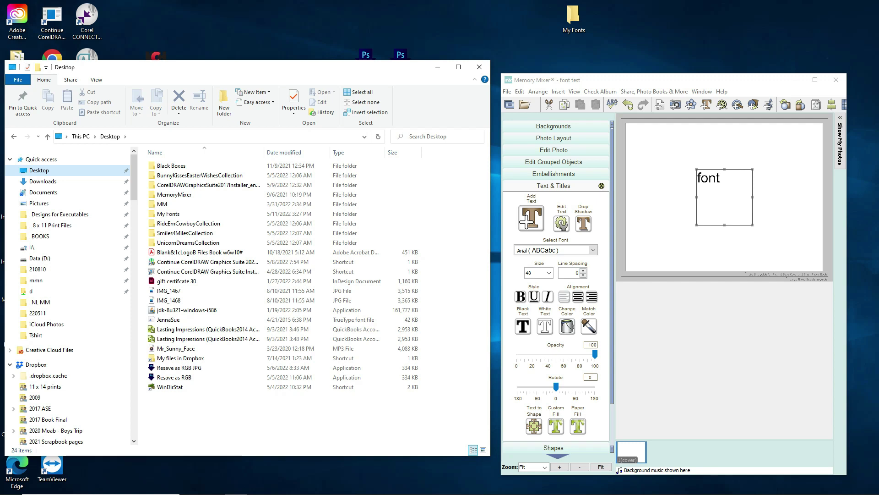
{"action": "left_click", "coordinate": [82, 137]}
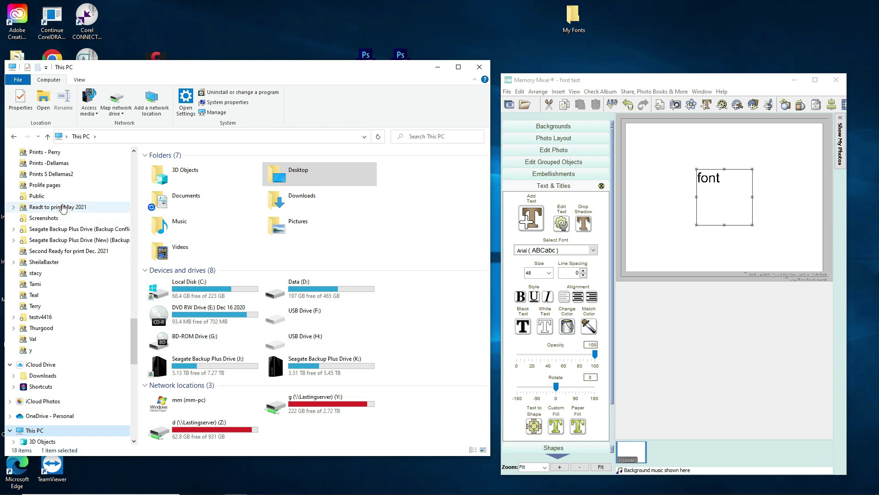
{"action": "scroll", "coordinate": [48, 424], "scroll_direction": "down", "scroll_amount": 2}
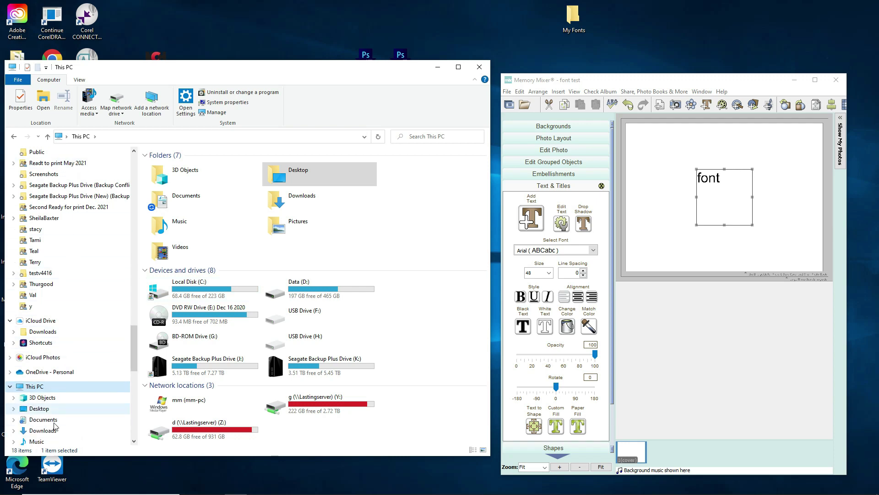
{"action": "scroll", "coordinate": [66, 403], "scroll_direction": "down", "scroll_amount": 3}
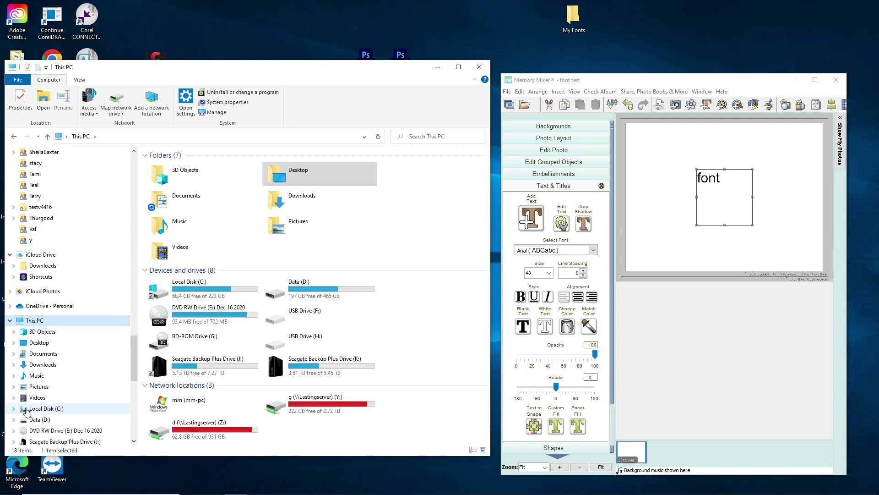
{"action": "left_click", "coordinate": [46, 408]}
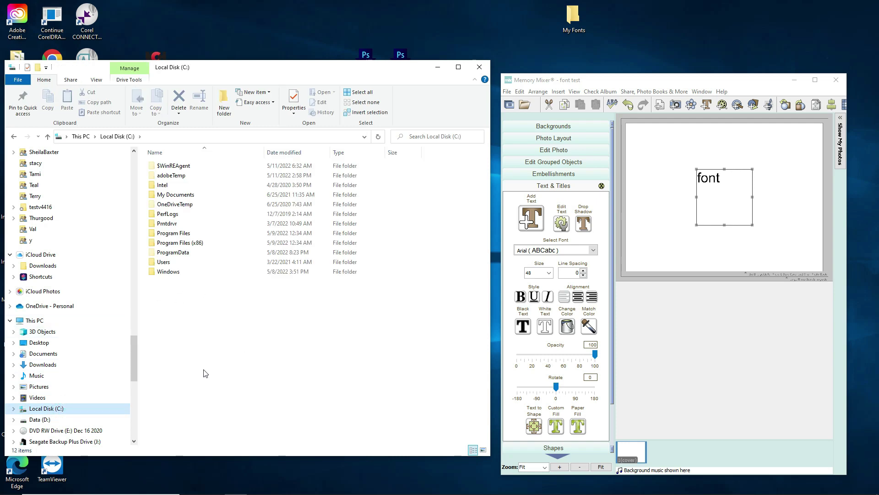
{"action": "double_click", "coordinate": [169, 272]}
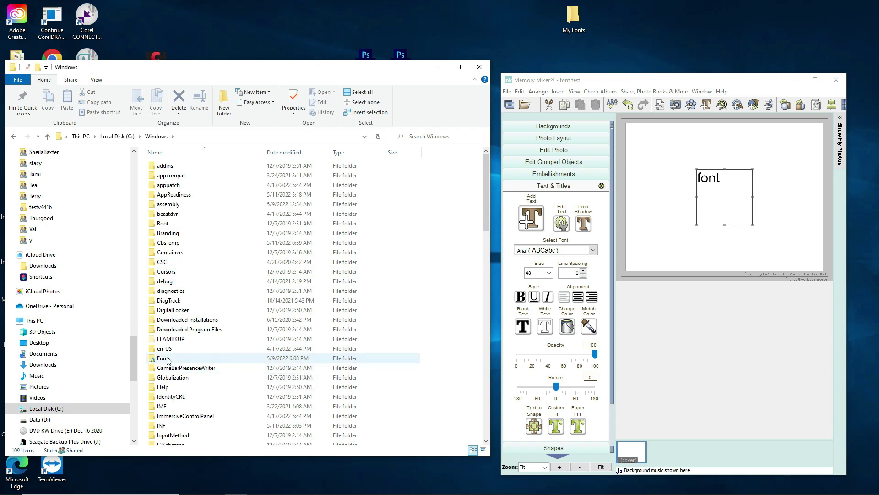
{"action": "double_click", "coordinate": [157, 360]}
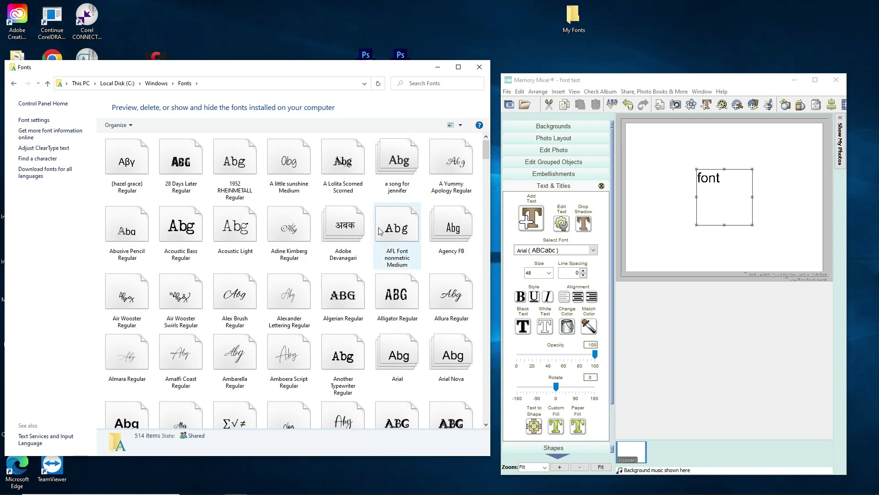
View the individual fonts in the Adobe Devanagari family and preview the charlinda Regular font.
{"action": "double_click", "coordinate": [346, 225]}
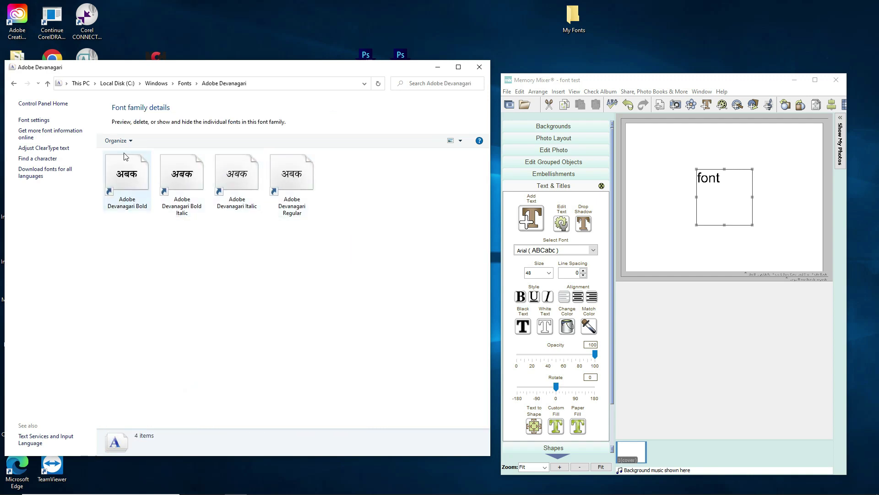
{"action": "left_click", "coordinate": [14, 85]}
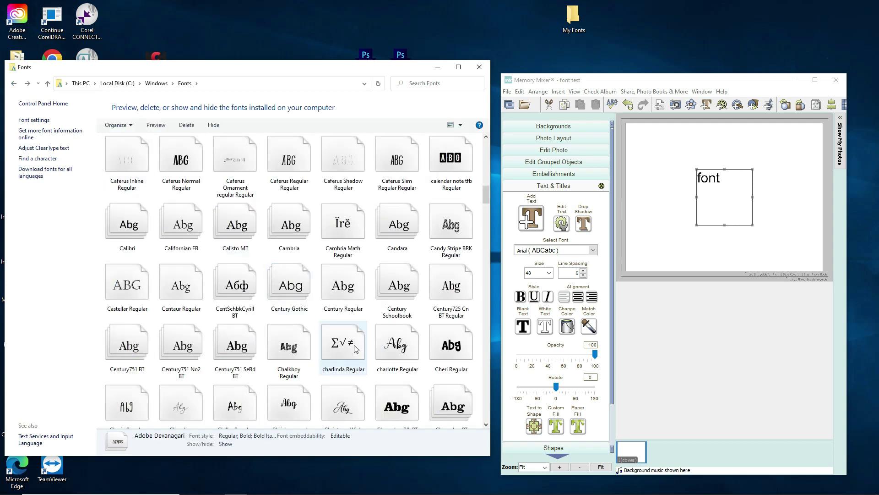
{"action": "double_click", "coordinate": [341, 348]}
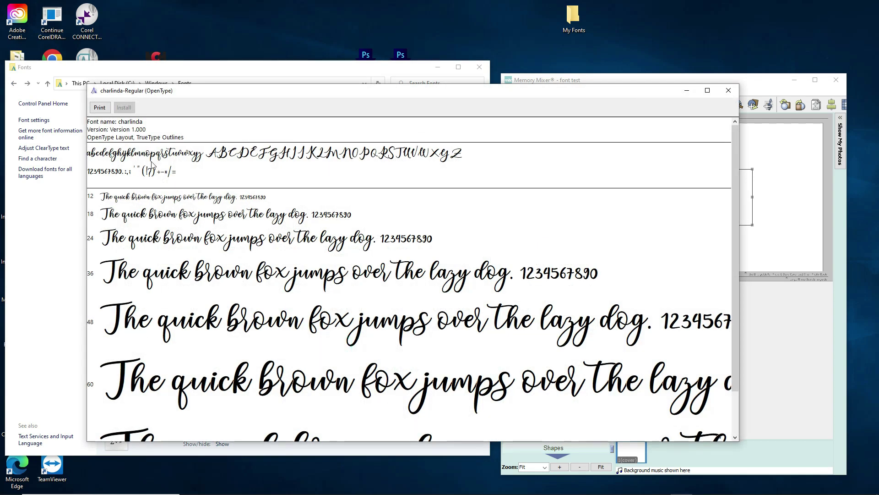
{"action": "left_click", "coordinate": [728, 91]}
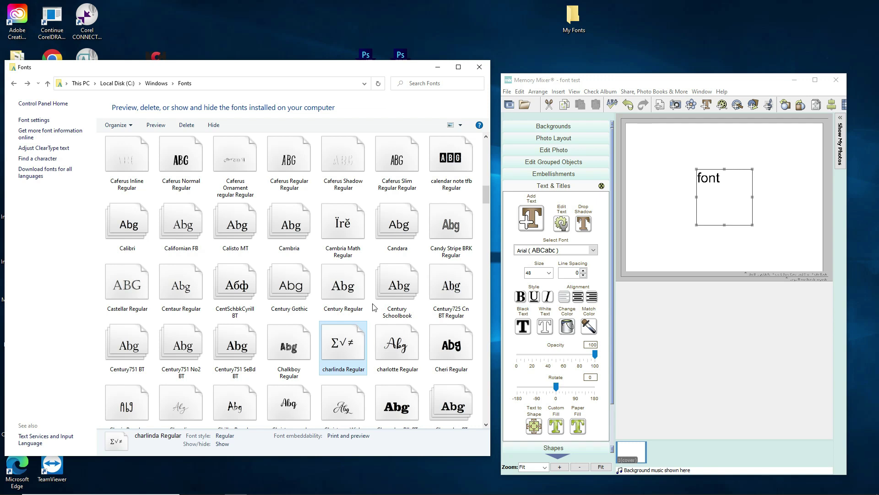
Compare Memory Mixer's list of selectable fonts with the fonts installed in the Windows Fonts folder.
{"action": "left_click", "coordinate": [708, 180]}
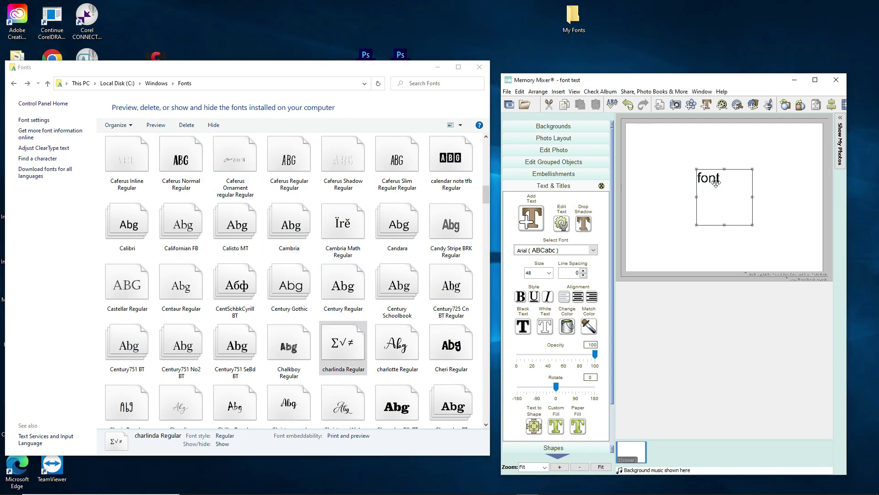
{"action": "left_click", "coordinate": [593, 250]}
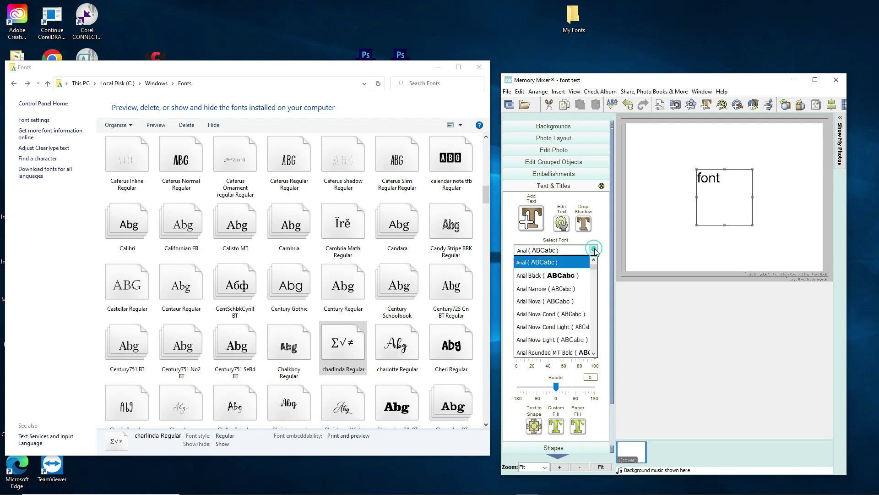
{"action": "scroll", "coordinate": [568, 298], "scroll_direction": "down", "scroll_amount": 10}
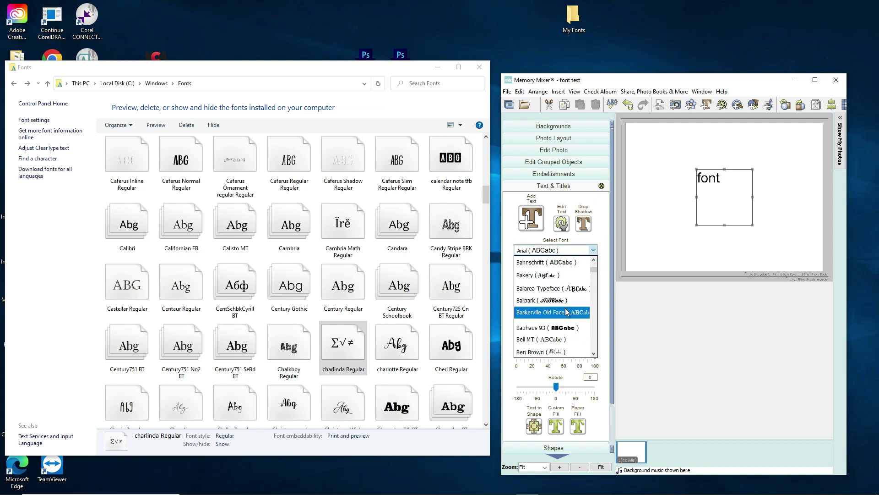
{"action": "scroll", "coordinate": [561, 302], "scroll_direction": "up", "scroll_amount": 10}
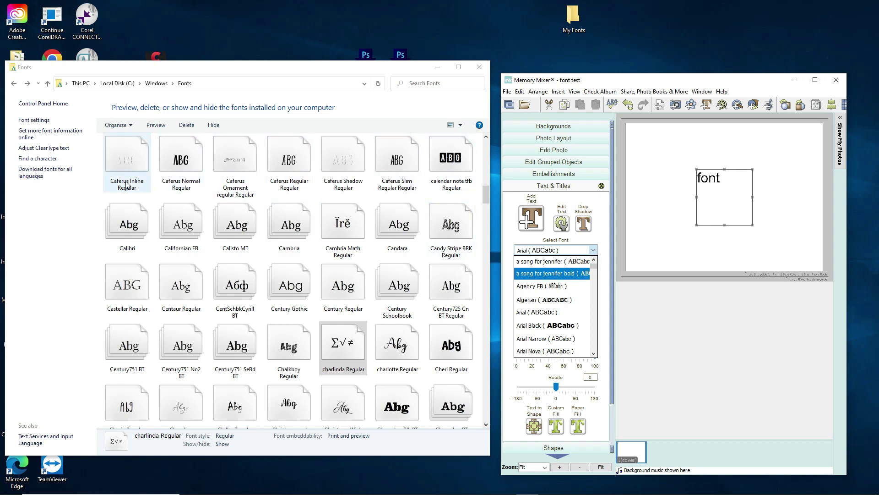
{"action": "scroll", "coordinate": [227, 197], "scroll_direction": "up", "scroll_amount": 15}
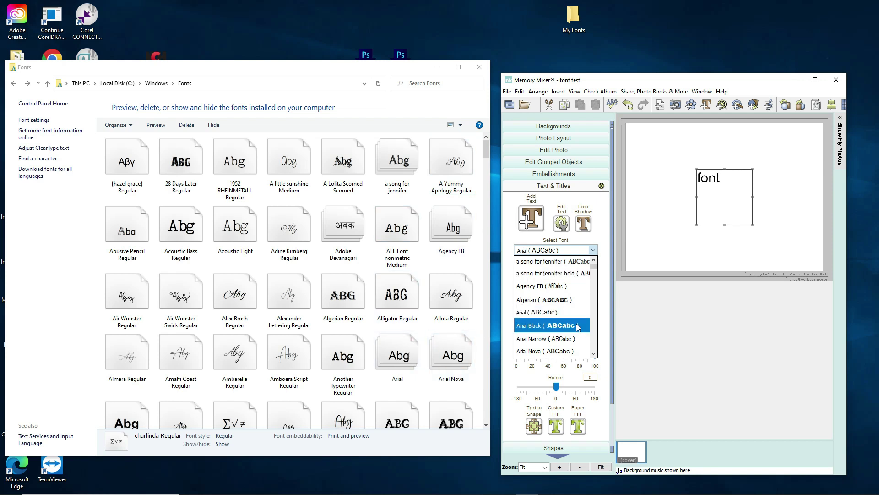
{"action": "scroll", "coordinate": [577, 323], "scroll_direction": "down", "scroll_amount": 1}
{"action": "scroll", "coordinate": [576, 325], "scroll_direction": "down", "scroll_amount": 3}
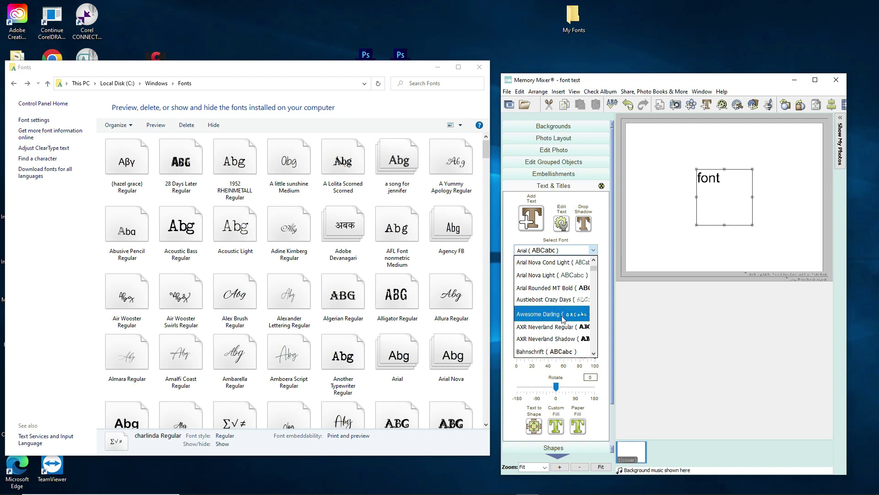
{"action": "scroll", "coordinate": [337, 353], "scroll_direction": "down", "scroll_amount": 3}
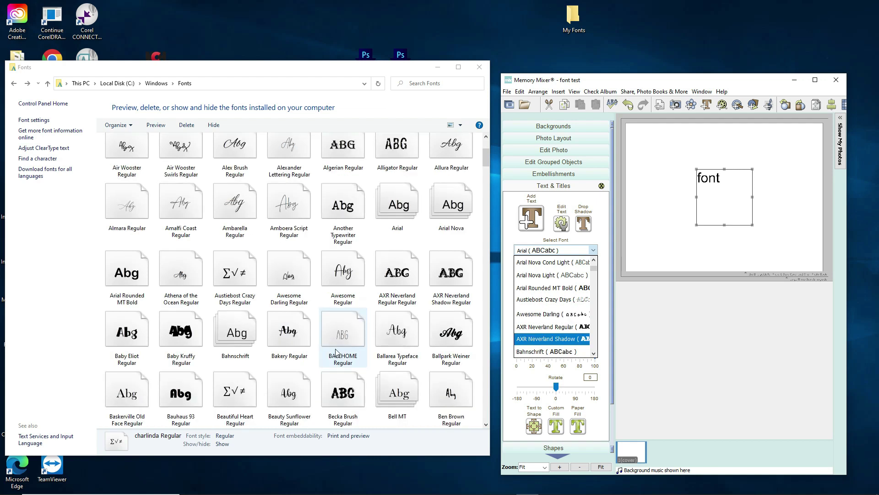
{"action": "scroll", "coordinate": [340, 351], "scroll_direction": "down", "scroll_amount": 5}
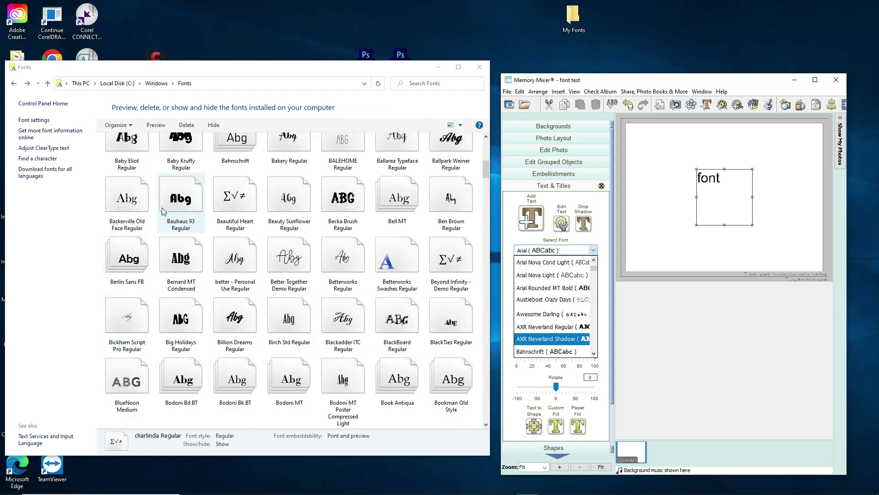
{"action": "scroll", "coordinate": [161, 207], "scroll_direction": "up", "scroll_amount": 4}
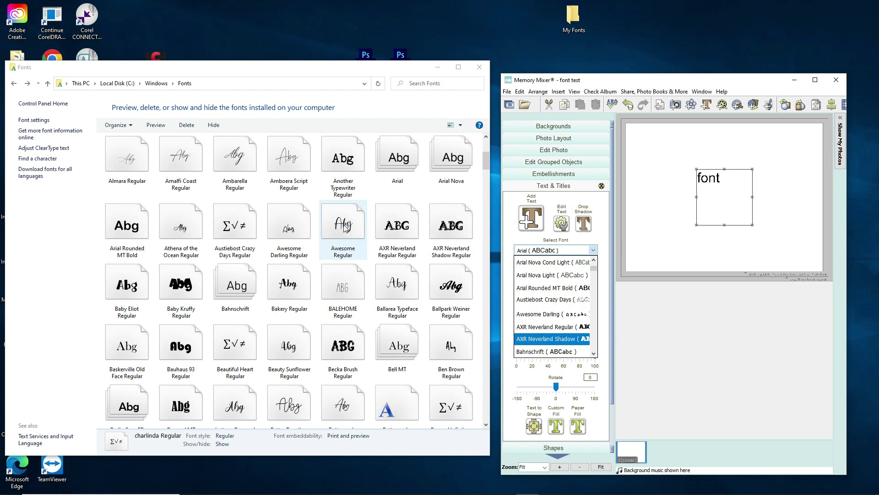
Copy the Awesome Regular font into the My Fonts desktop folder and check the folder's contents.
{"action": "left_click_drag", "start_coordinate": [340, 225], "coordinate": [576, 25]}
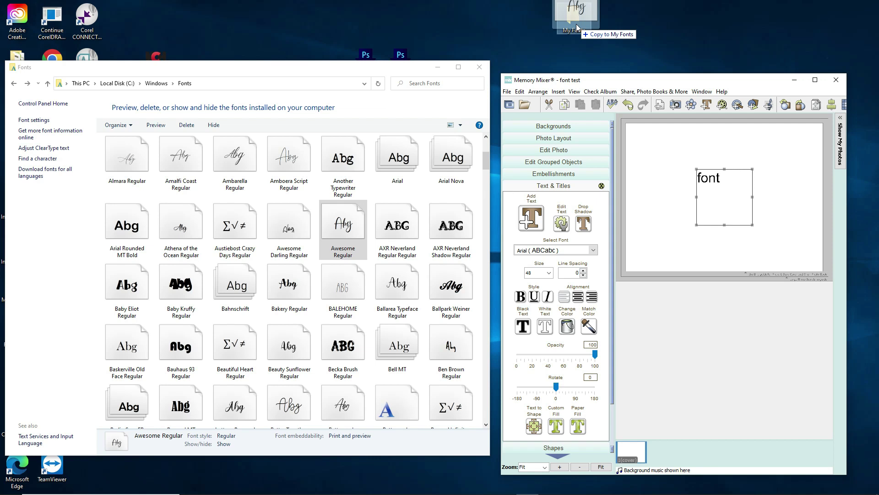
{"action": "left_click_drag", "start_coordinate": [577, 27], "coordinate": [577, 28]}
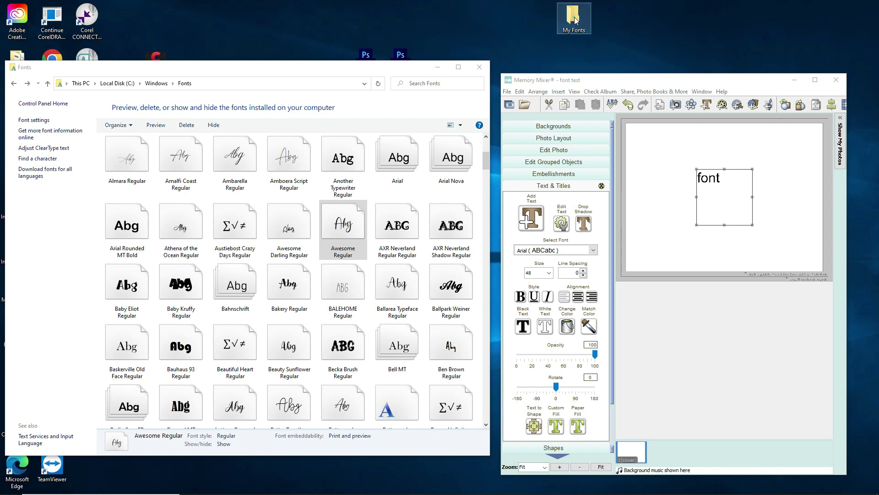
{"action": "double_click", "coordinate": [574, 19]}
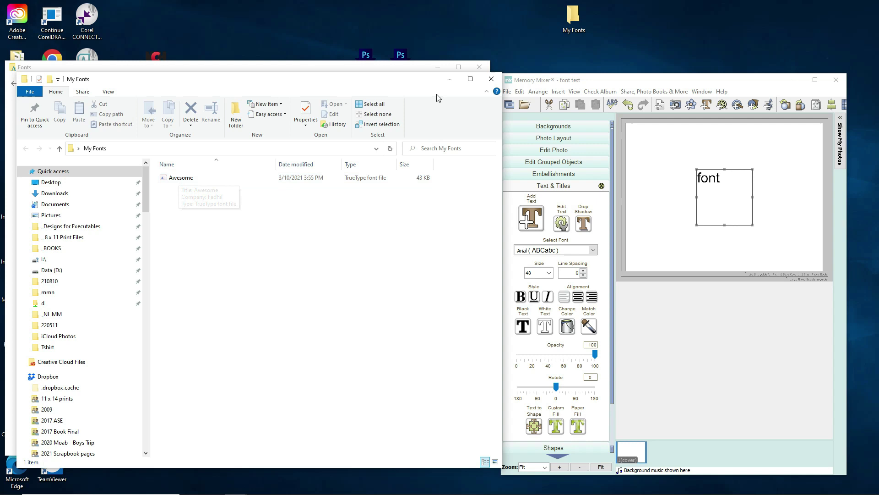
{"action": "left_click", "coordinate": [491, 81]}
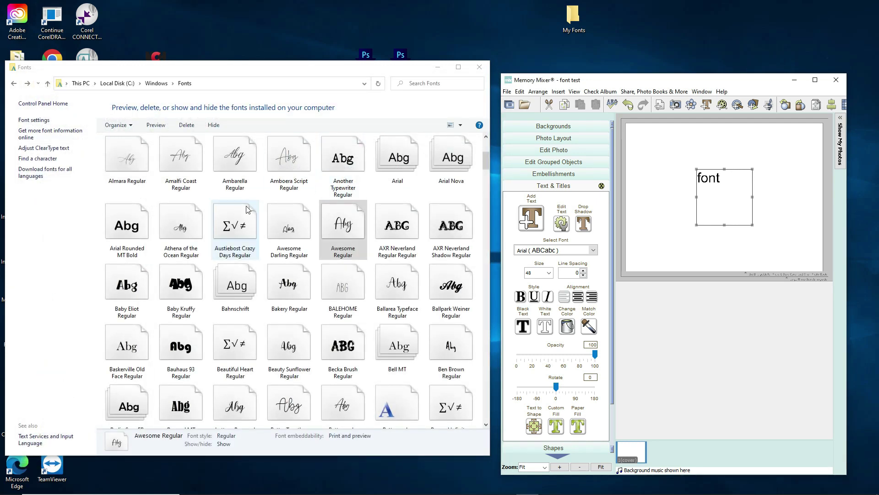
Look through Memory Mixer's font list from the A fonts to the T fonts for comparison with the installed Windows fonts.
{"action": "scroll", "coordinate": [323, 340], "scroll_direction": "down", "scroll_amount": 10}
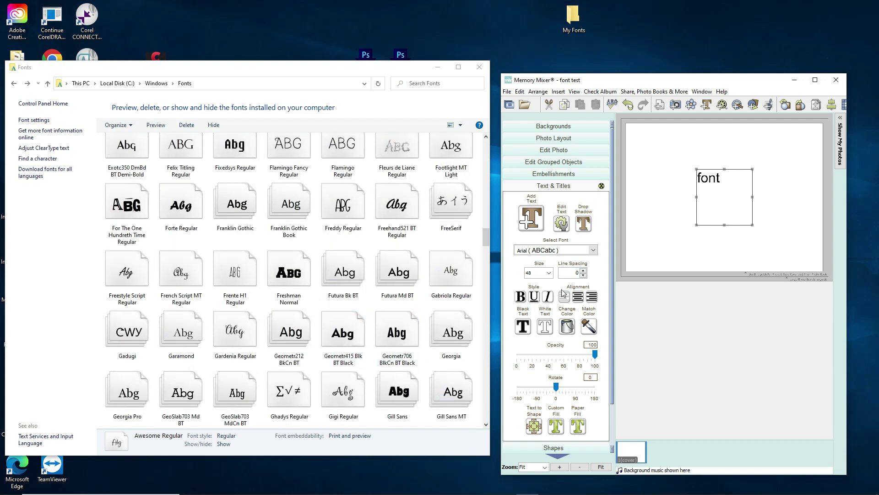
{"action": "left_click", "coordinate": [594, 249]}
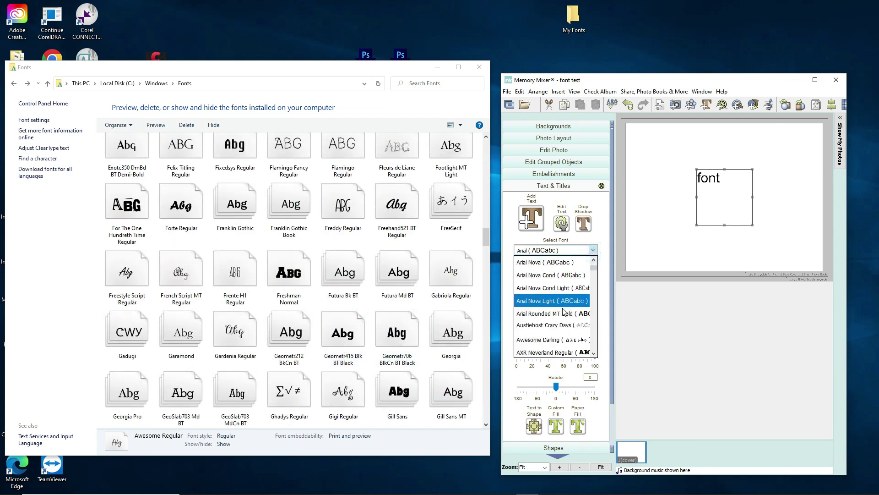
{"action": "scroll", "coordinate": [565, 311], "scroll_direction": "down", "scroll_amount": 2}
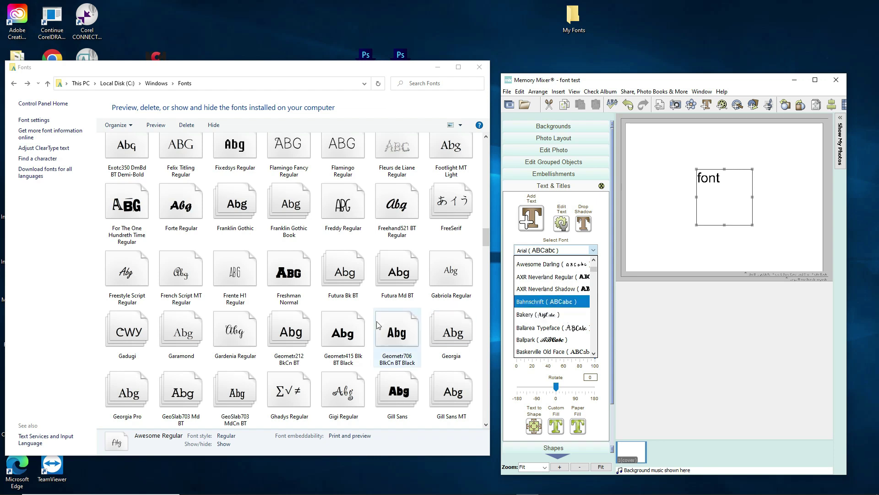
{"action": "scroll", "coordinate": [540, 331], "scroll_direction": "down", "scroll_amount": 4}
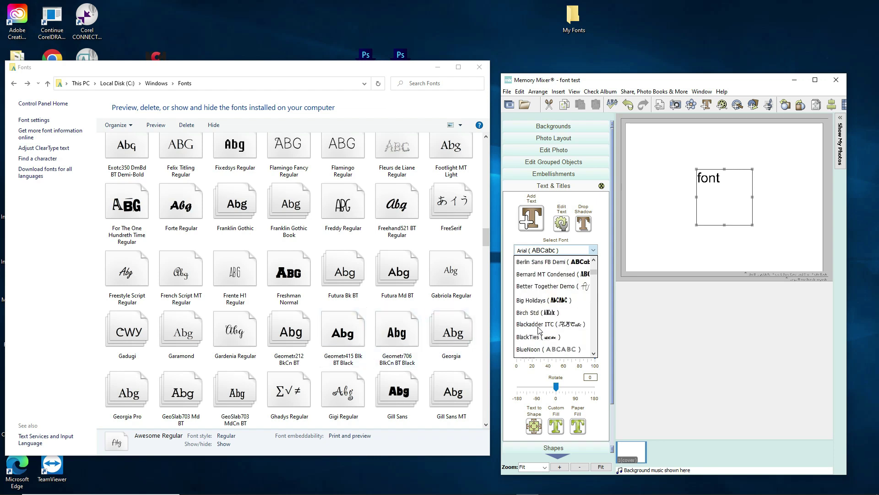
{"action": "scroll", "coordinate": [540, 330], "scroll_direction": "down", "scroll_amount": 15}
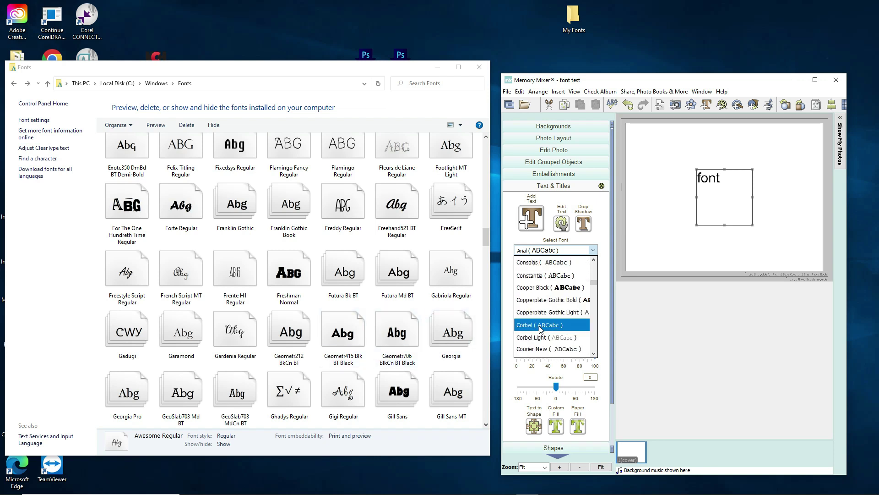
{"action": "scroll", "coordinate": [540, 329], "scroll_direction": "down", "scroll_amount": 5}
{"action": "left_click_drag", "start_coordinate": [594, 286], "coordinate": [601, 338]}
{"action": "scroll", "coordinate": [569, 325], "scroll_direction": "down", "scroll_amount": 5}
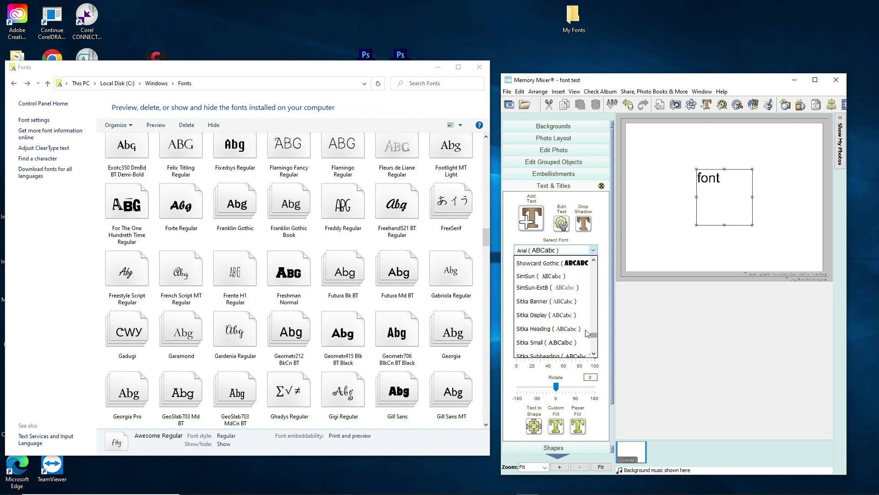
{"action": "scroll", "coordinate": [568, 323], "scroll_direction": "down", "scroll_amount": 6}
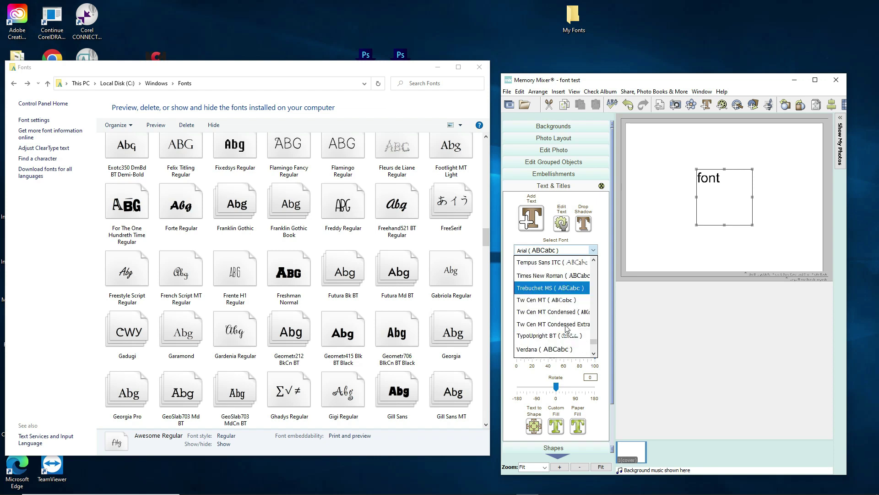
{"action": "scroll", "coordinate": [562, 319], "scroll_direction": "up", "scroll_amount": 3}
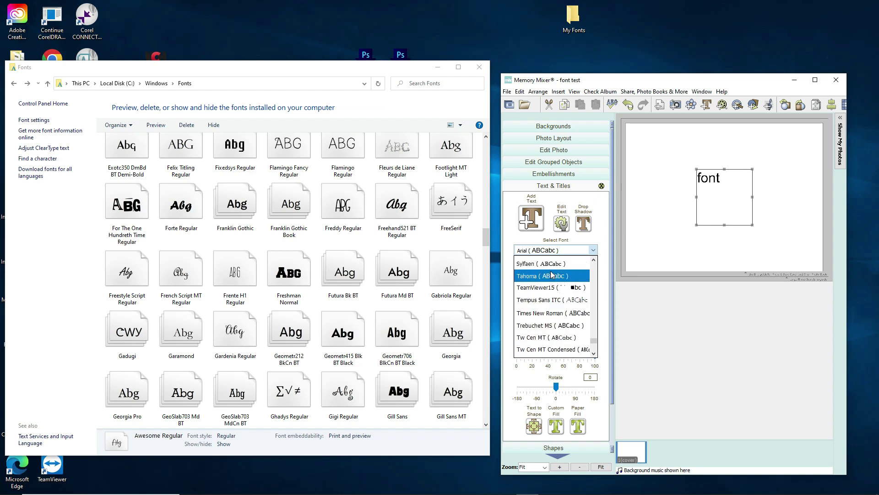
Find the Tequila Regular font in the Windows Fonts folder and copy it into the My Fonts folder on the desktop.
{"action": "scroll", "coordinate": [324, 312], "scroll_direction": "down", "scroll_amount": 20}
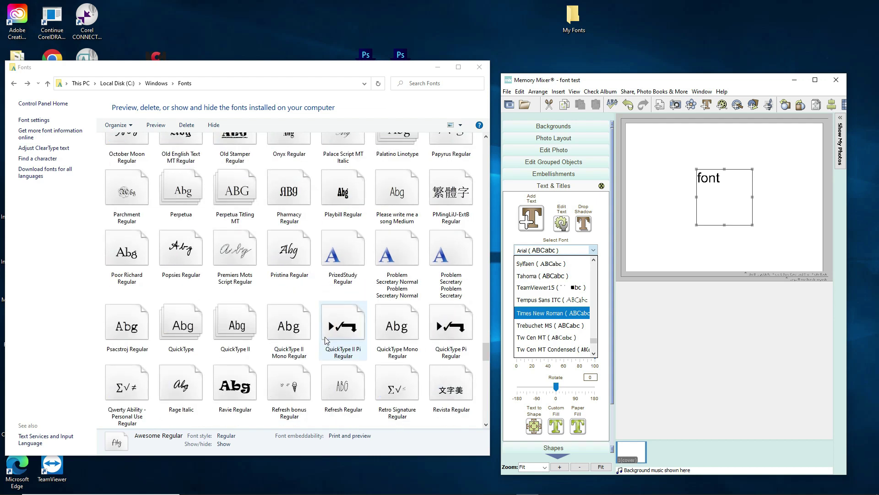
{"action": "scroll", "coordinate": [277, 350], "scroll_direction": "down", "scroll_amount": 10}
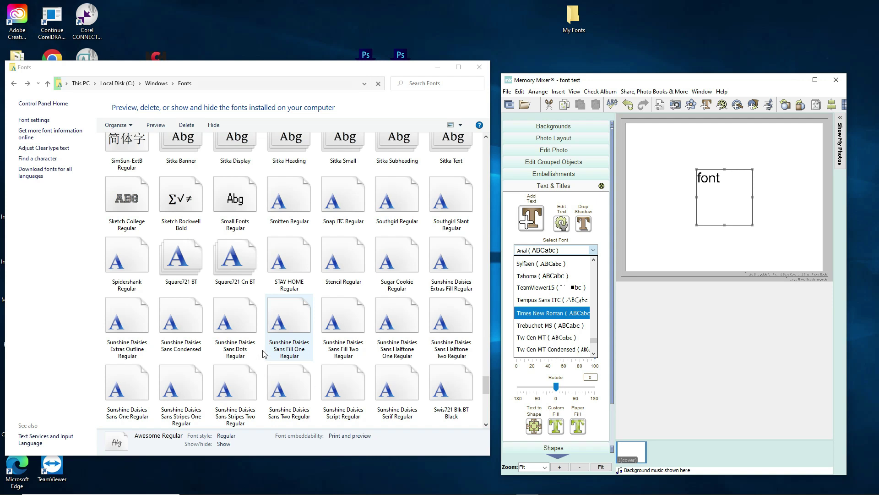
{"action": "scroll", "coordinate": [264, 354], "scroll_direction": "down", "scroll_amount": 5}
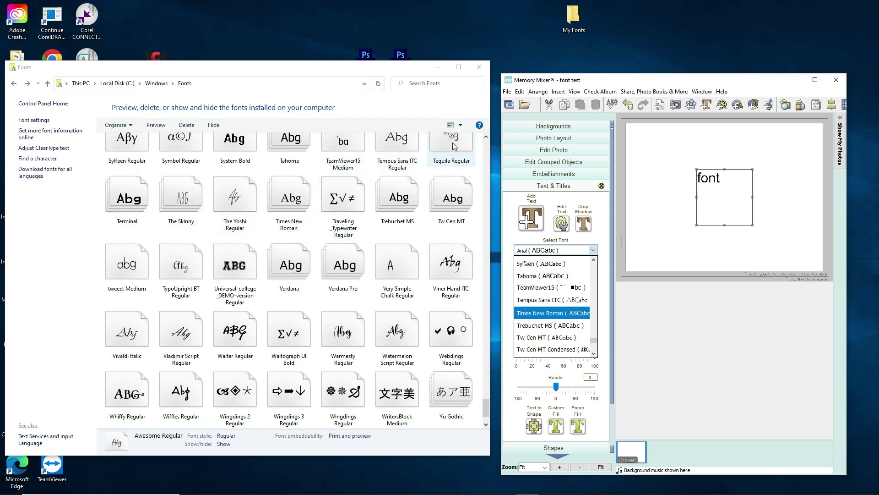
{"action": "scroll", "coordinate": [463, 173], "scroll_direction": "up", "scroll_amount": 3}
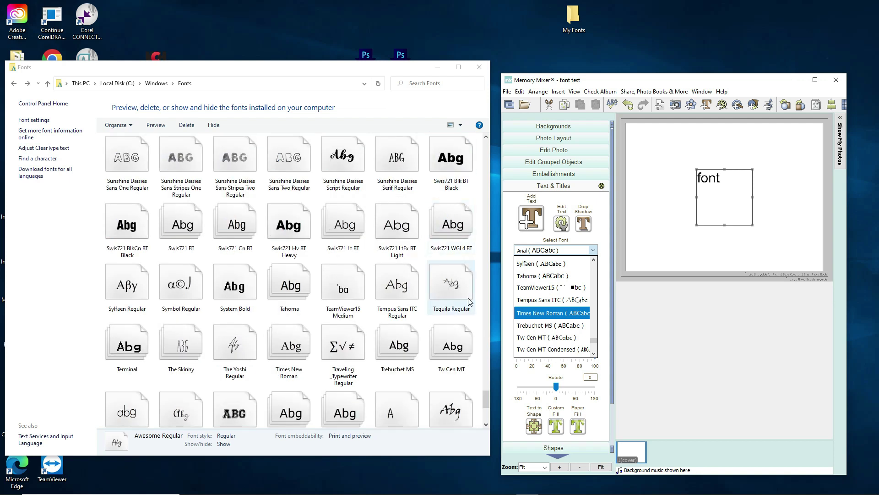
{"action": "left_click", "coordinate": [452, 288]}
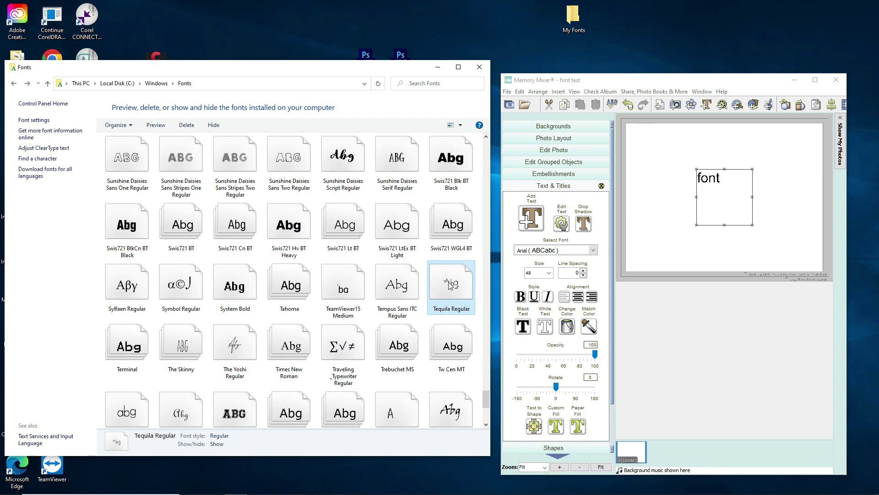
{"action": "left_click_drag", "start_coordinate": [451, 286], "coordinate": [573, 27]}
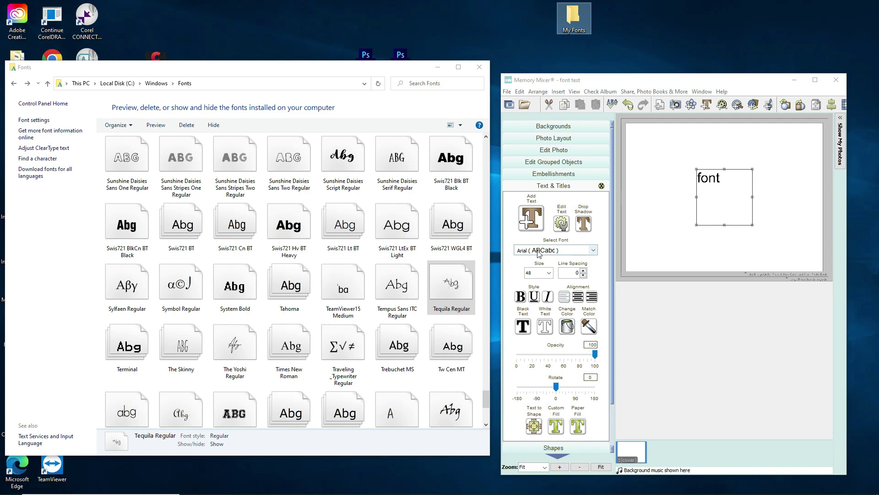
Find the BlackBoard Regular font among the installed fonts and copy it into the My Fonts folder on the desktop.
{"action": "left_click_drag", "start_coordinate": [484, 399], "coordinate": [485, 139]}
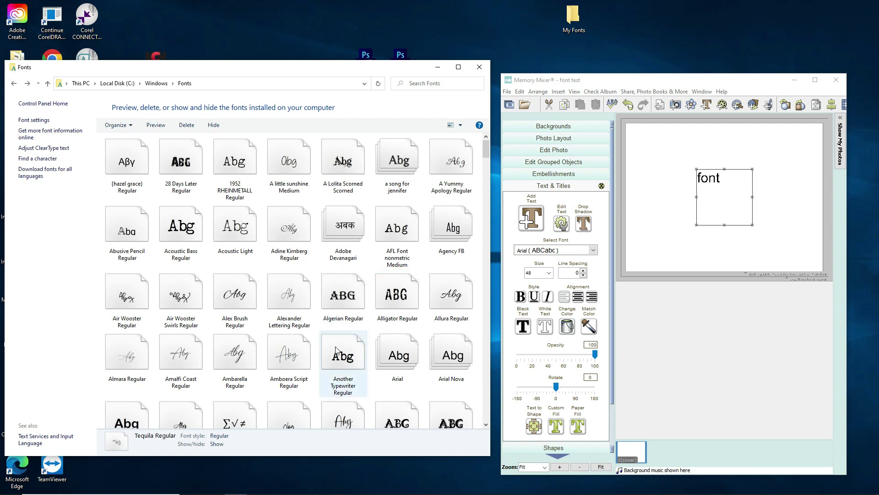
{"action": "scroll", "coordinate": [183, 357], "scroll_direction": "down", "scroll_amount": 10}
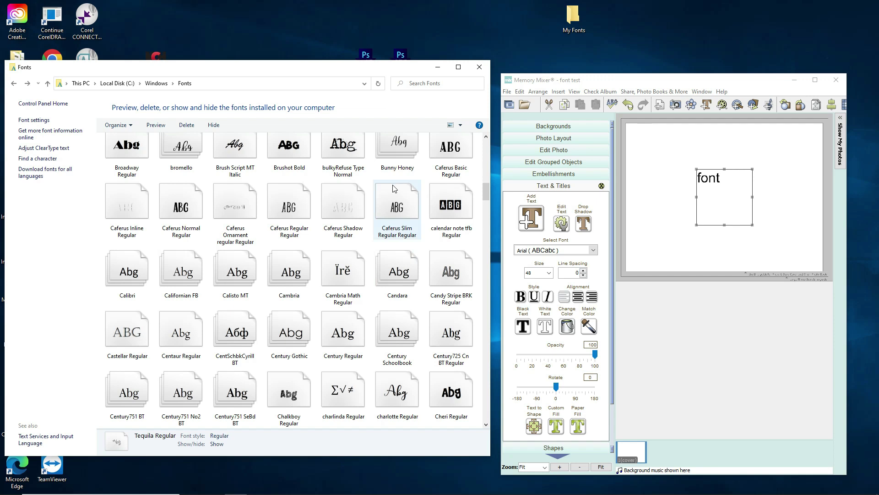
{"action": "scroll", "coordinate": [279, 182], "scroll_direction": "up", "scroll_amount": 3}
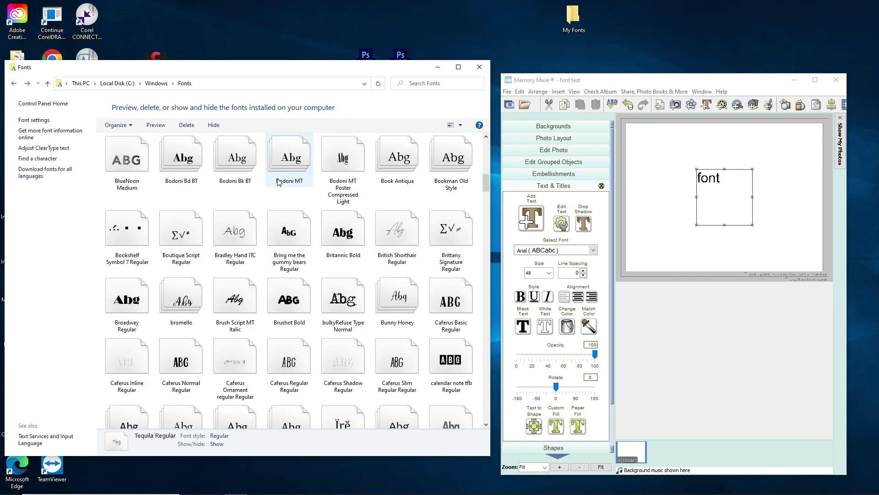
{"action": "scroll", "coordinate": [156, 195], "scroll_direction": "up", "scroll_amount": 3}
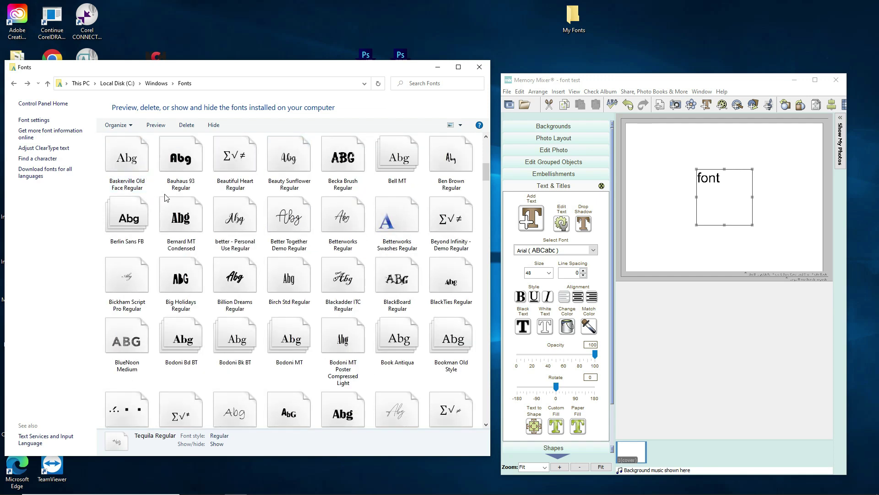
{"action": "scroll", "coordinate": [238, 193], "scroll_direction": "up", "scroll_amount": 3}
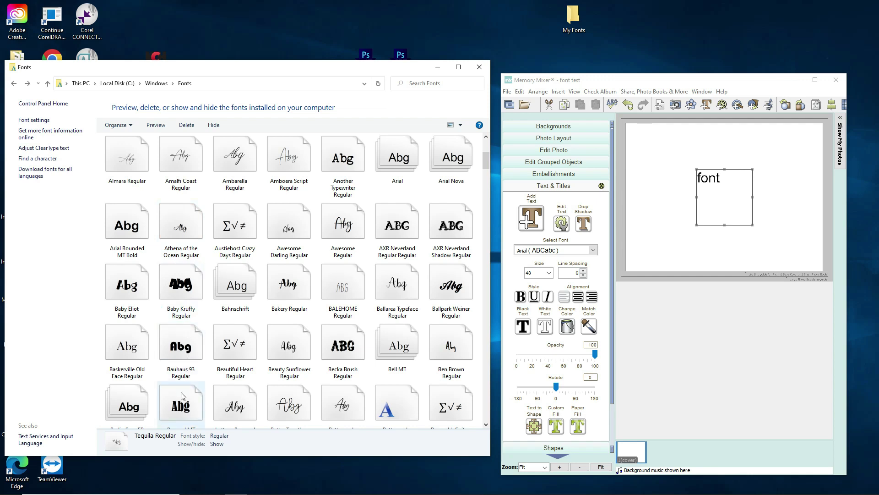
{"action": "scroll", "coordinate": [182, 397], "scroll_direction": "down", "scroll_amount": 3}
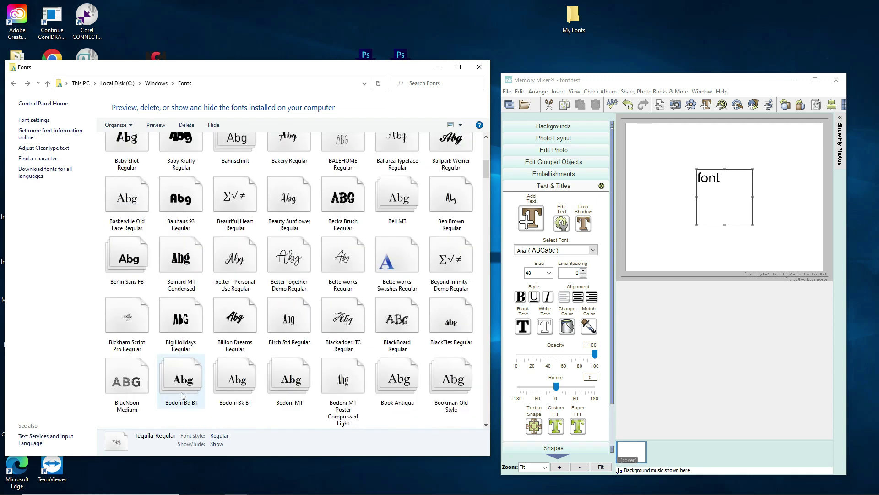
{"action": "scroll", "coordinate": [180, 393], "scroll_direction": "down", "scroll_amount": 4}
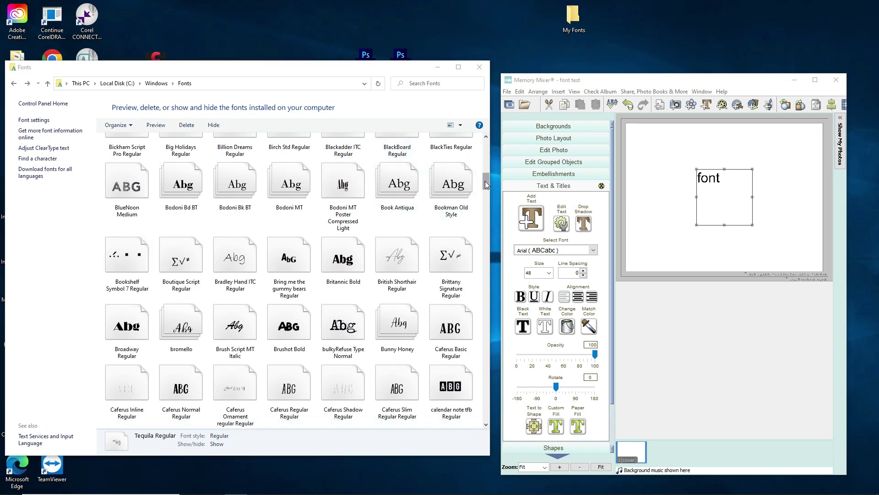
{"action": "left_click_drag", "start_coordinate": [485, 180], "coordinate": [485, 177]}
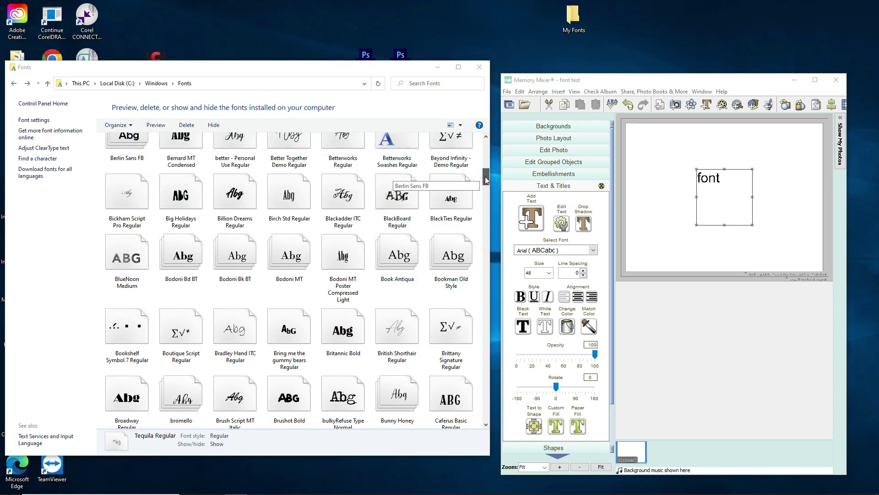
{"action": "left_click", "coordinate": [393, 197]}
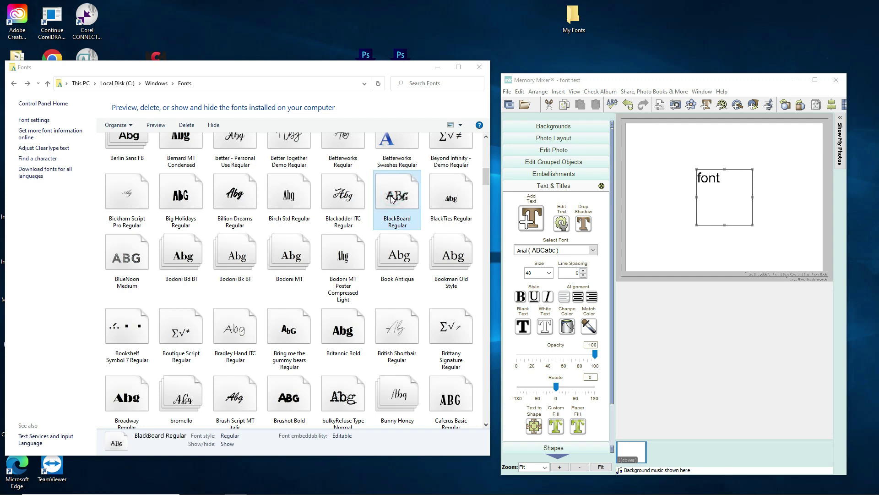
{"action": "left_click_drag", "start_coordinate": [393, 197], "coordinate": [574, 30]}
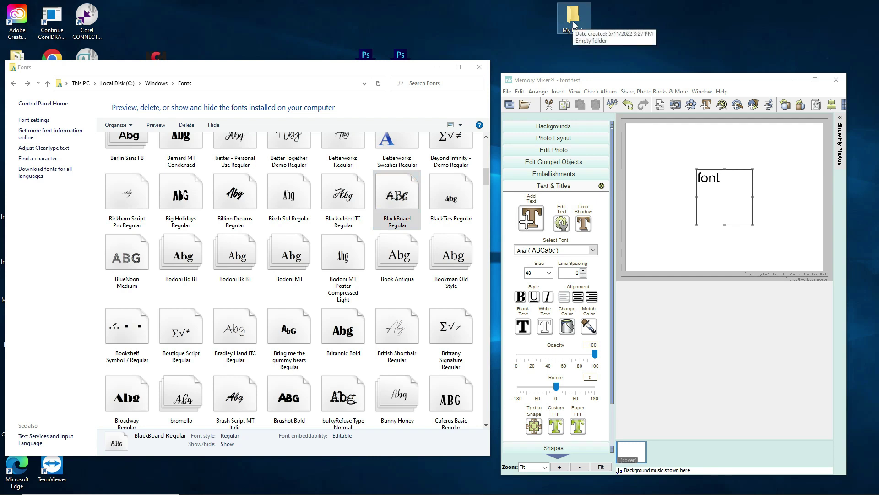
Open the My Fonts desktop folder to check the copied fonts, and close the Windows Fonts window.
{"action": "double_click", "coordinate": [573, 21]}
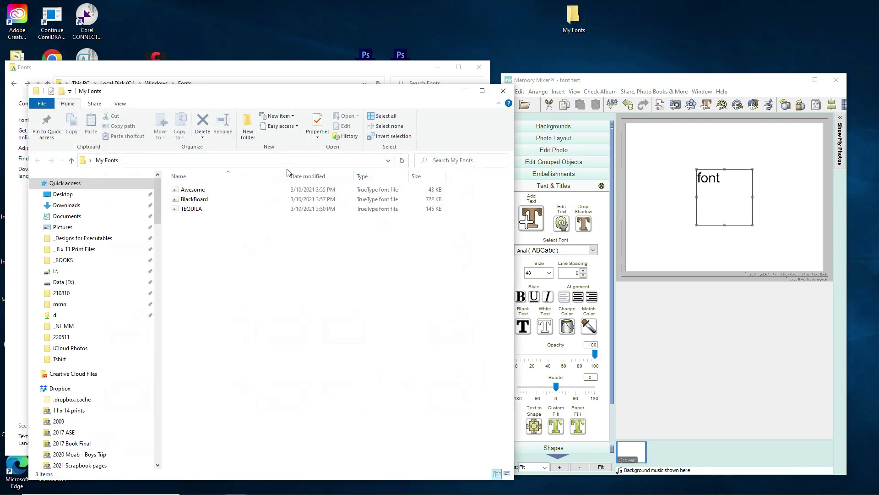
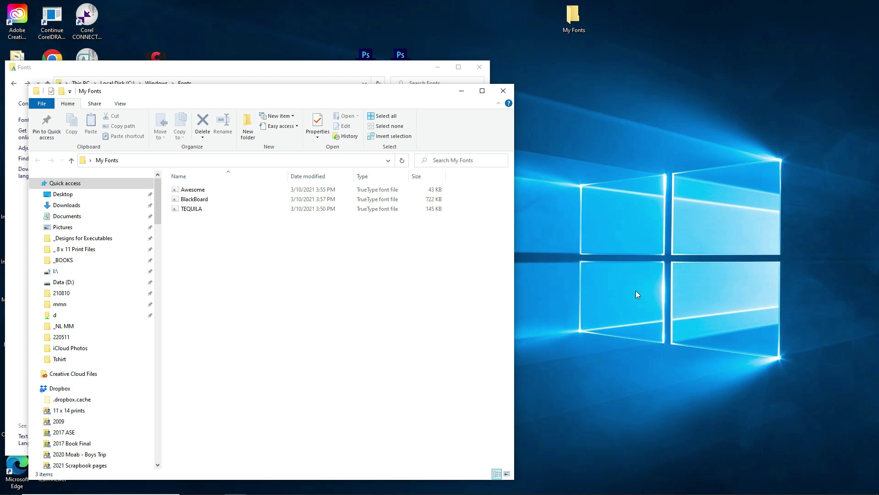
{"action": "left_click_drag", "start_coordinate": [320, 90], "coordinate": [360, 105]}
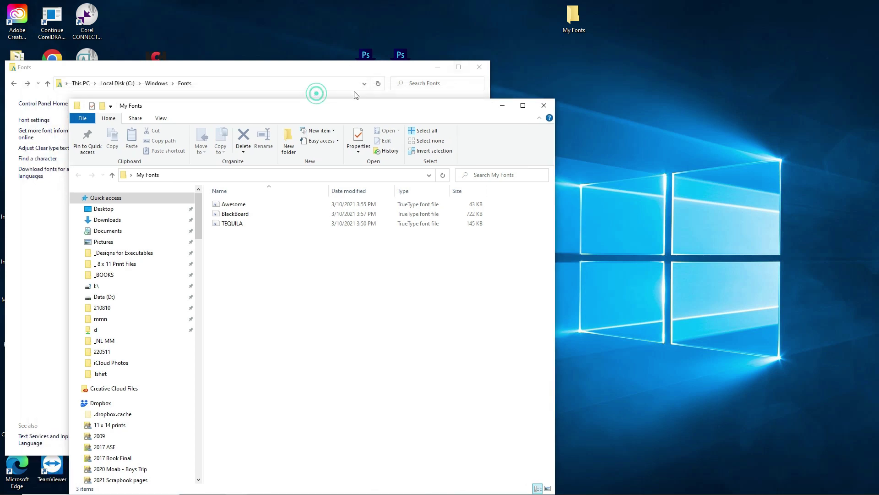
{"action": "left_click", "coordinate": [317, 67]}
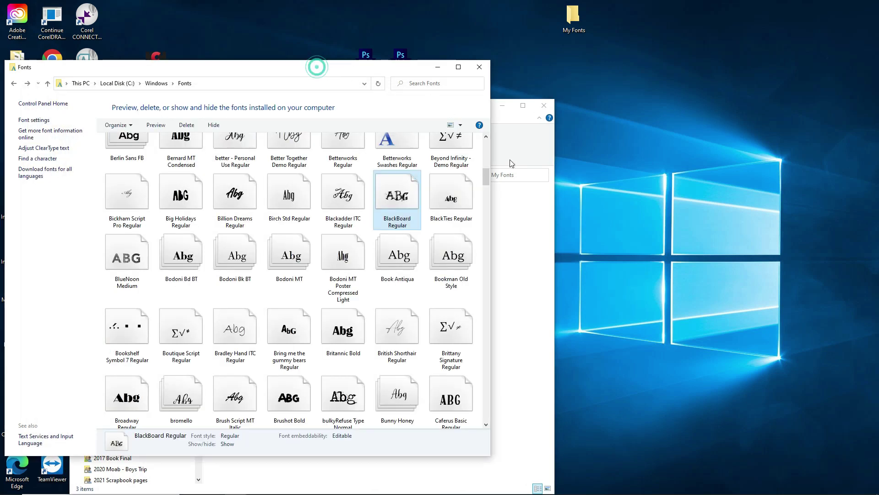
{"action": "left_click", "coordinate": [480, 68]}
{"action": "left_click_drag", "start_coordinate": [419, 108], "coordinate": [435, 77]}
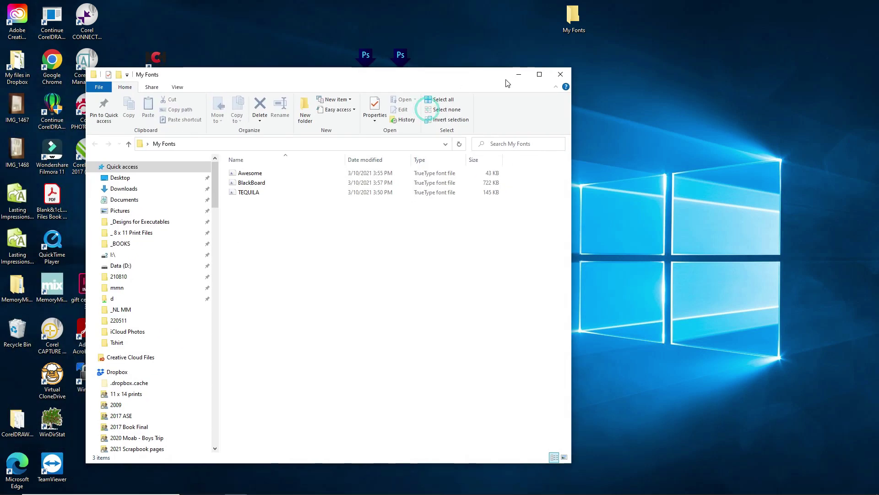
{"action": "left_click_drag", "start_coordinate": [489, 76], "coordinate": [418, 73]}
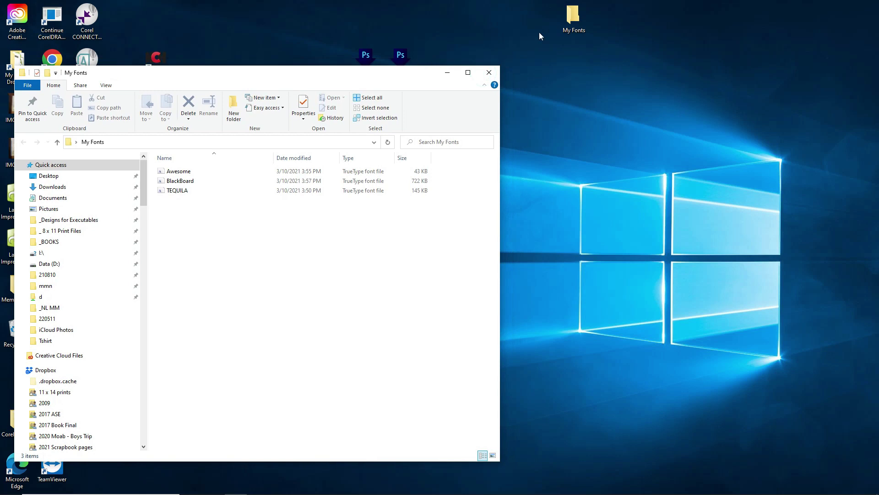
Preview the Awesome font file in My Fonts, close the preview, and install the font for all users.
{"action": "double_click", "coordinate": [177, 172]}
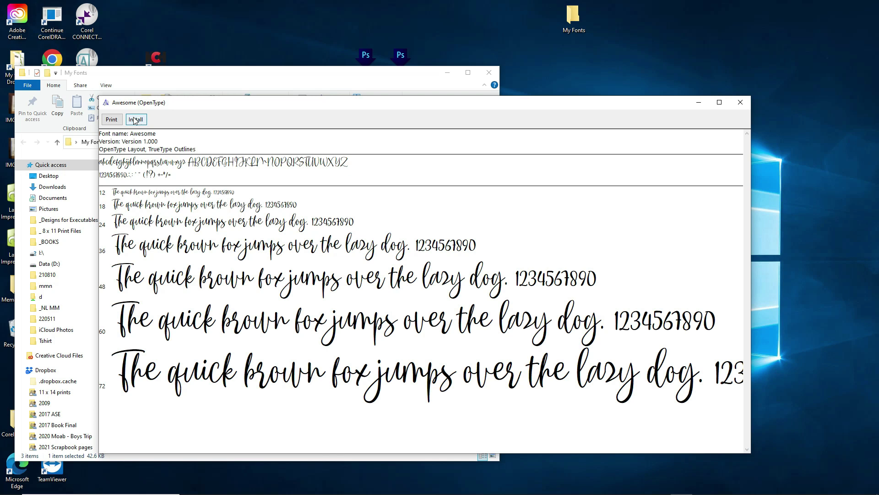
{"action": "left_click", "coordinate": [741, 103]}
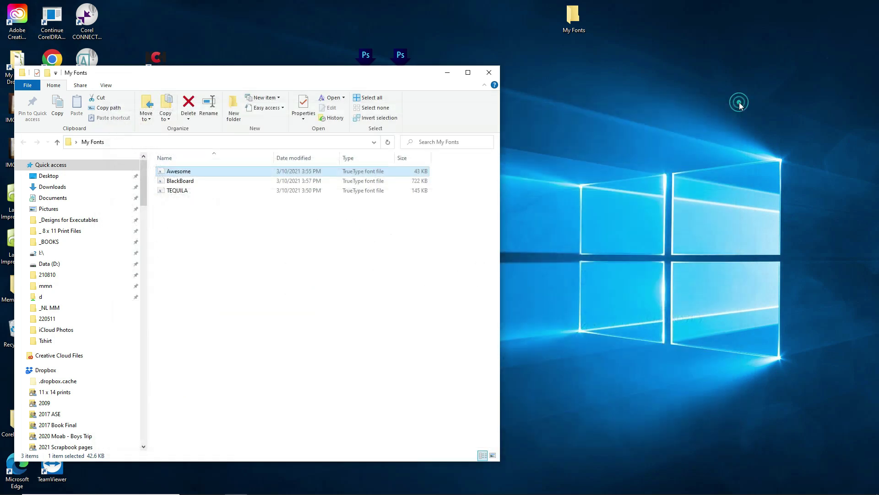
{"action": "right_click", "coordinate": [181, 172]}
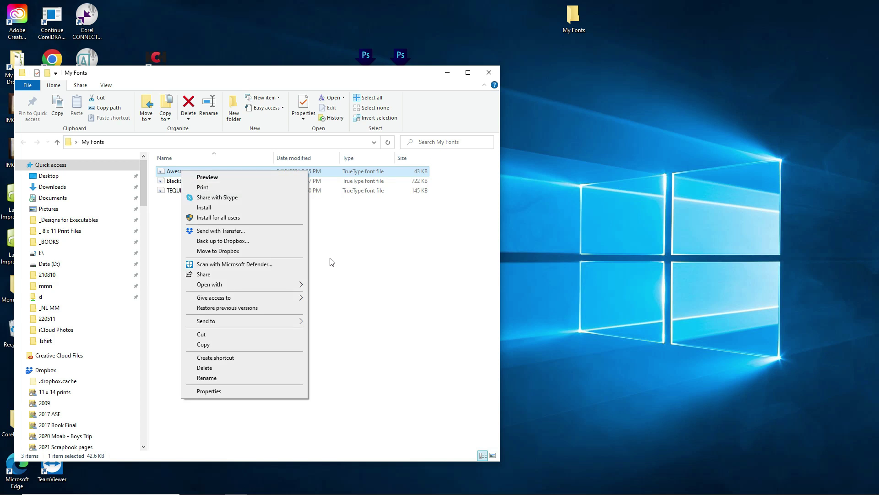
{"action": "left_click", "coordinate": [211, 220]}
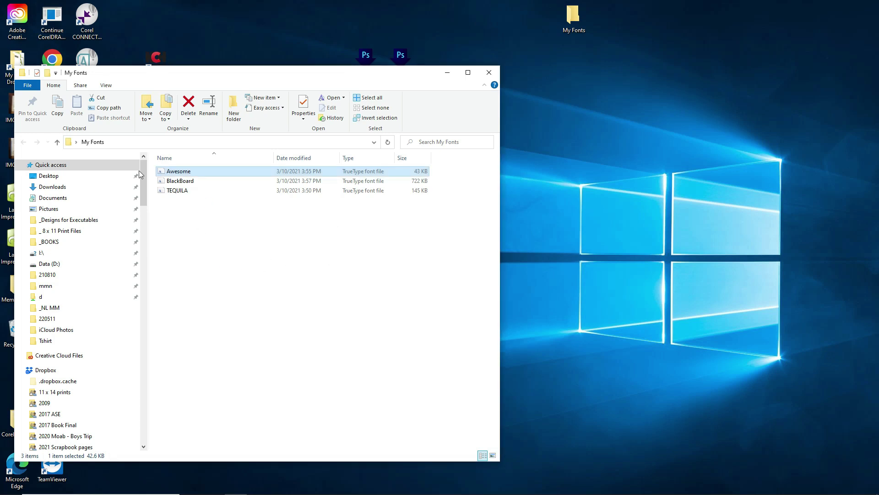
Install the BlackBoard font from My Fonts for all users, and close the folder window.
{"action": "right_click", "coordinate": [173, 182]}
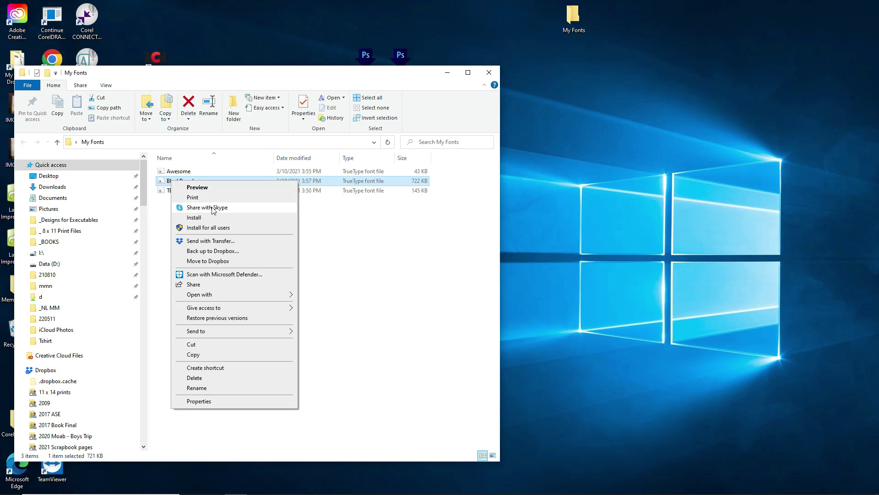
{"action": "left_click", "coordinate": [224, 228]}
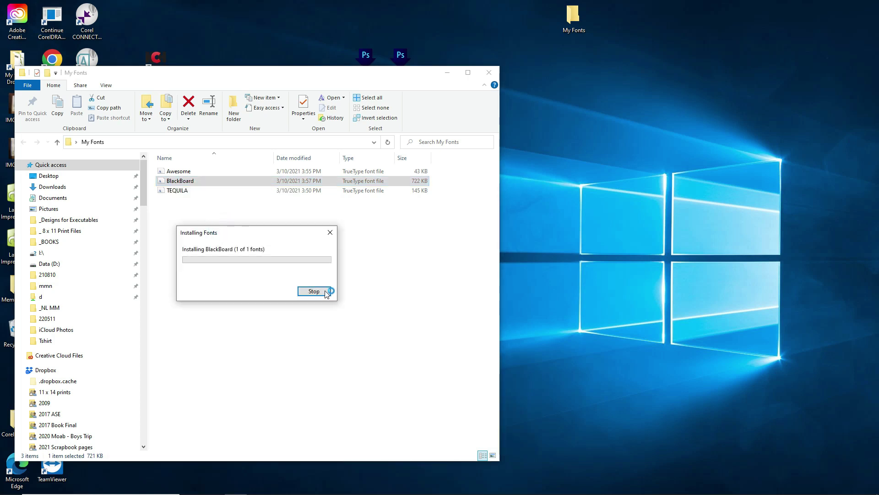
{"action": "left_click", "coordinate": [188, 192]}
{"action": "right_click", "coordinate": [187, 192]}
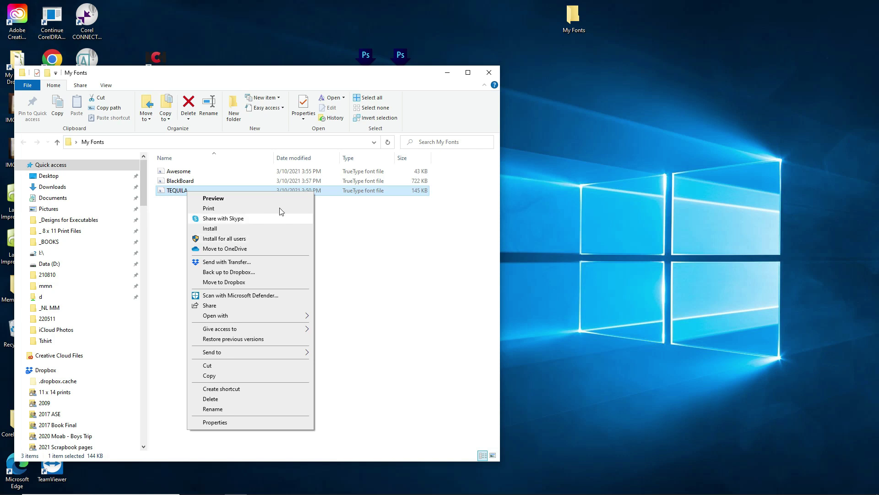
{"action": "left_click", "coordinate": [414, 279]}
{"action": "left_click", "coordinate": [413, 279]}
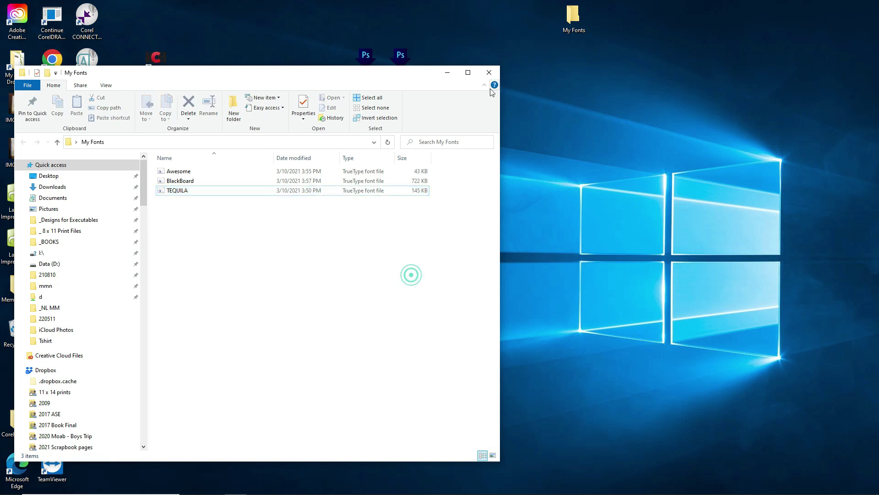
{"action": "left_click", "coordinate": [488, 74]}
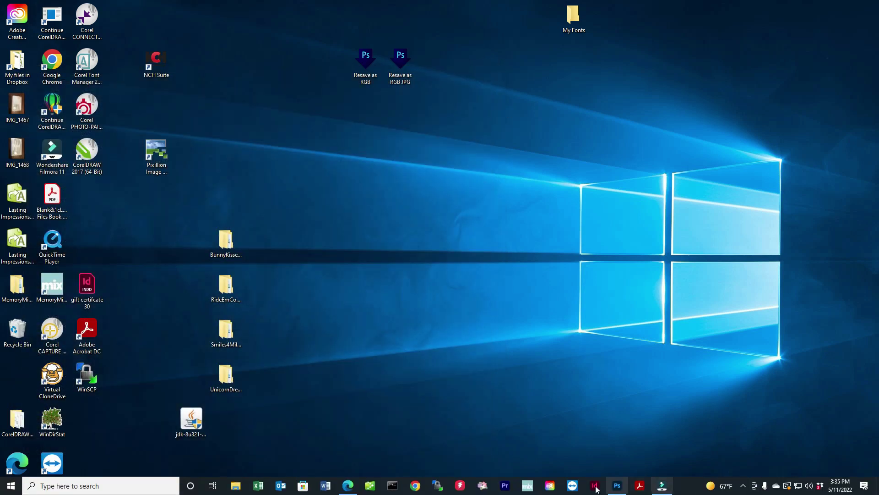
Switch to Memory Mixer, open the recent font test album, and move and widen its window.
{"action": "left_click", "coordinate": [527, 486]}
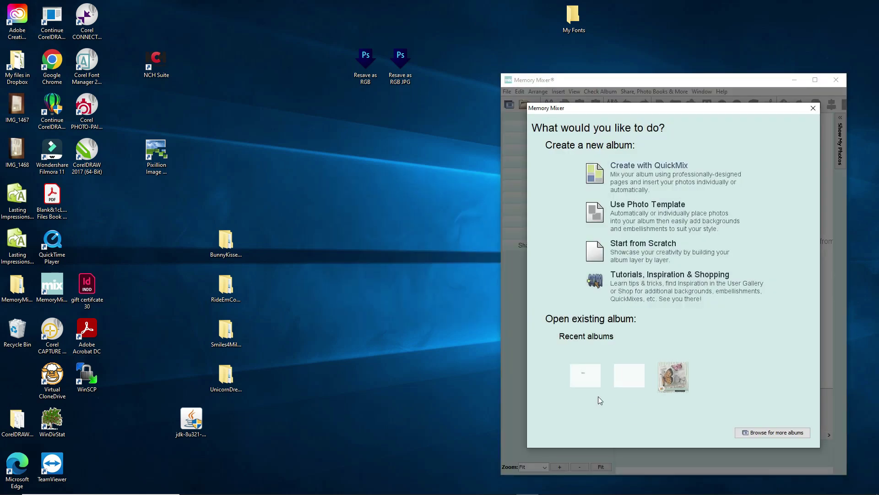
{"action": "left_click", "coordinate": [584, 375]}
{"action": "left_click_drag", "start_coordinate": [704, 83], "coordinate": [509, 76]}
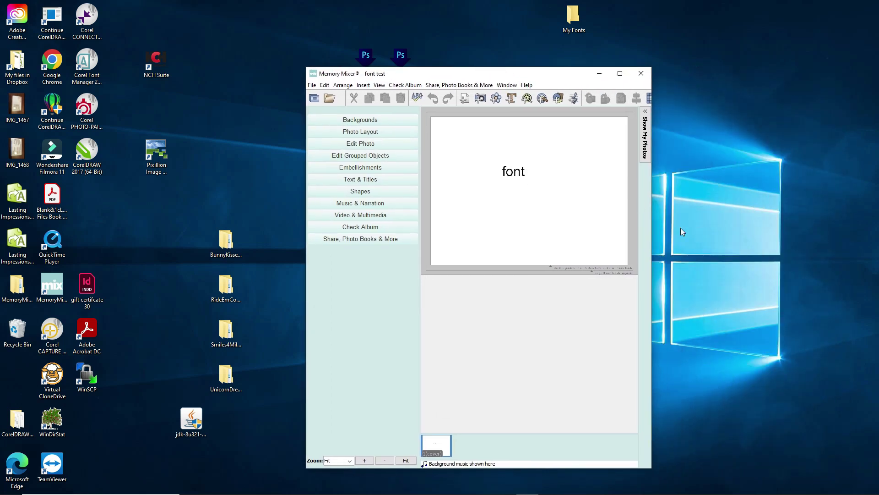
{"action": "left_click_drag", "start_coordinate": [651, 220], "coordinate": [787, 220]}
Select the text "font" on the album page and set its font to BlackBoard.
{"action": "left_click", "coordinate": [588, 209]}
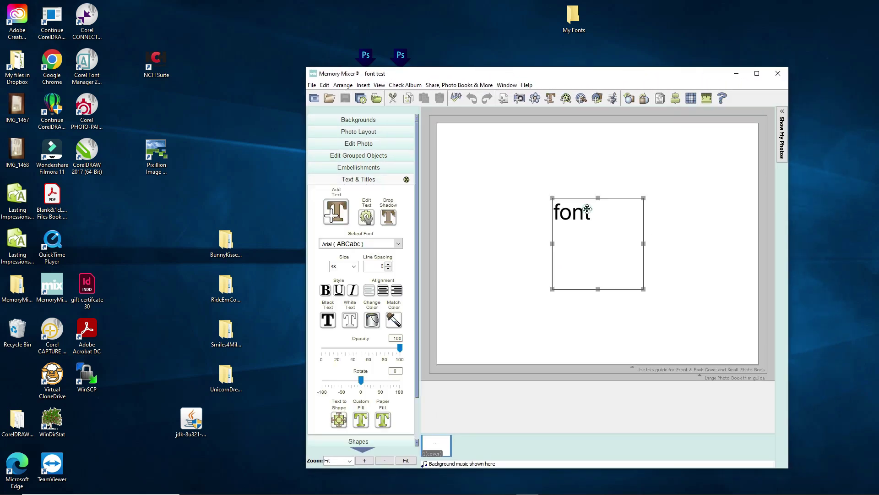
{"action": "left_click", "coordinate": [399, 244]}
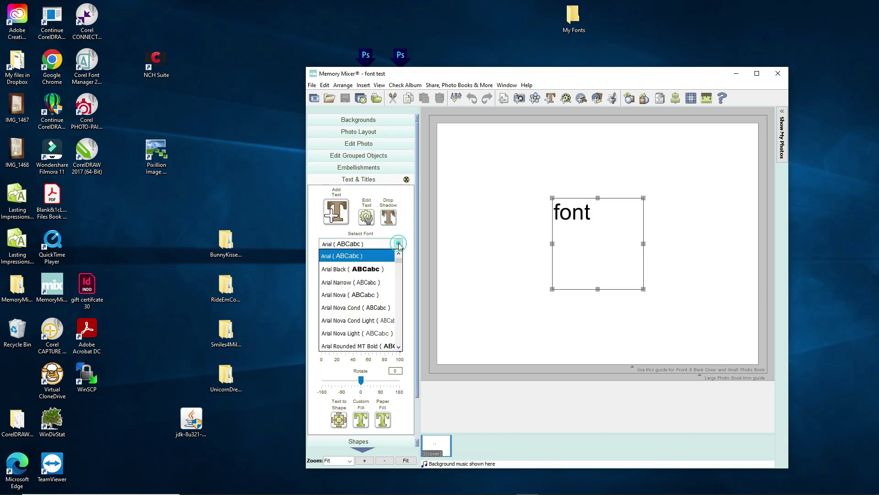
{"action": "scroll", "coordinate": [362, 311], "scroll_direction": "down", "scroll_amount": 6}
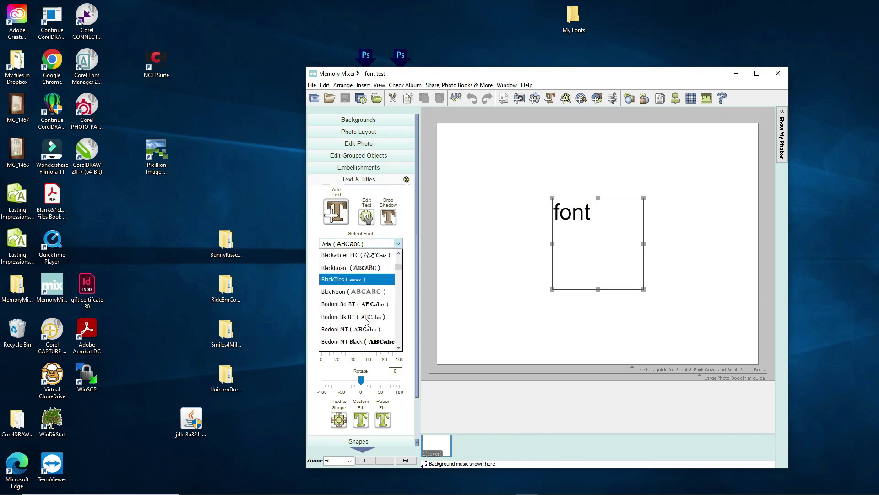
{"action": "left_click", "coordinate": [353, 267]}
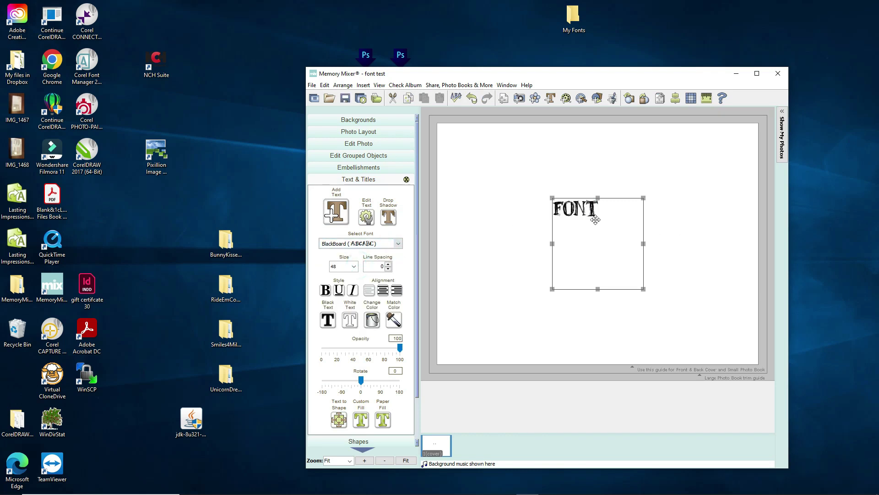
Move the text box toward the page's upper left, set its size to 96, and widen it to fit one line.
{"action": "left_click_drag", "start_coordinate": [592, 210], "coordinate": [516, 194]}
{"action": "left_click", "coordinate": [354, 266]}
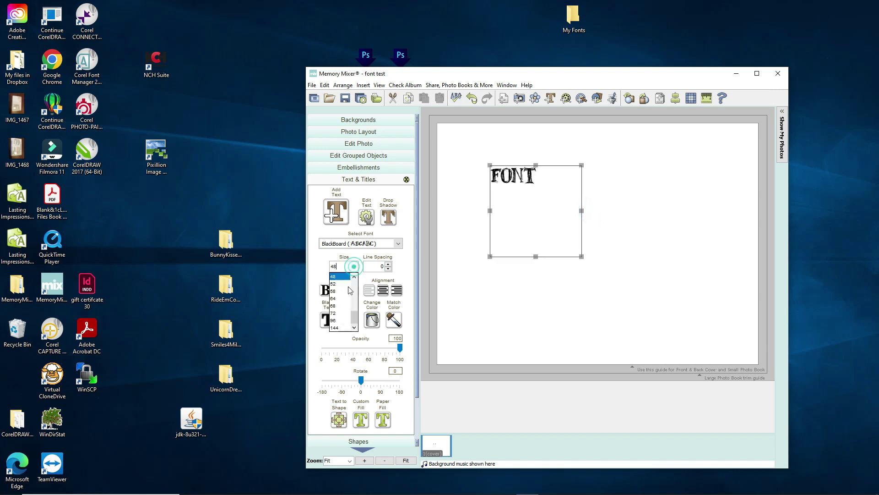
{"action": "left_click", "coordinate": [340, 323]}
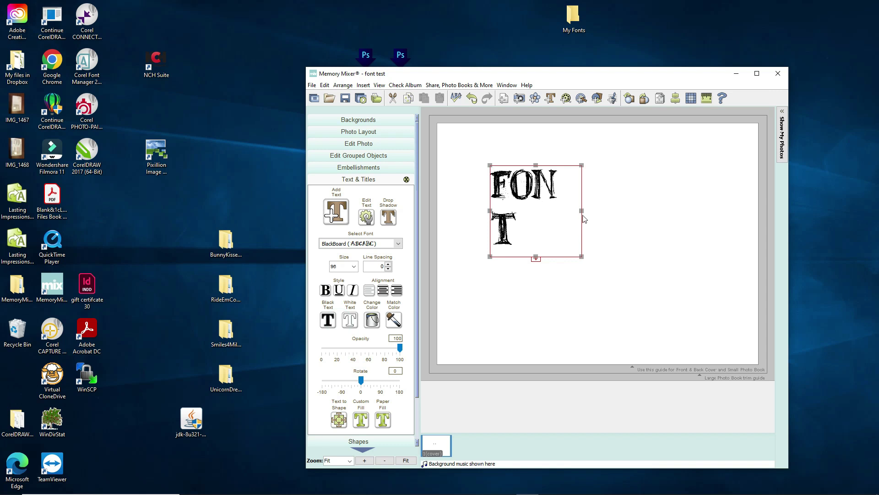
{"action": "left_click_drag", "start_coordinate": [582, 211], "coordinate": [719, 211]}
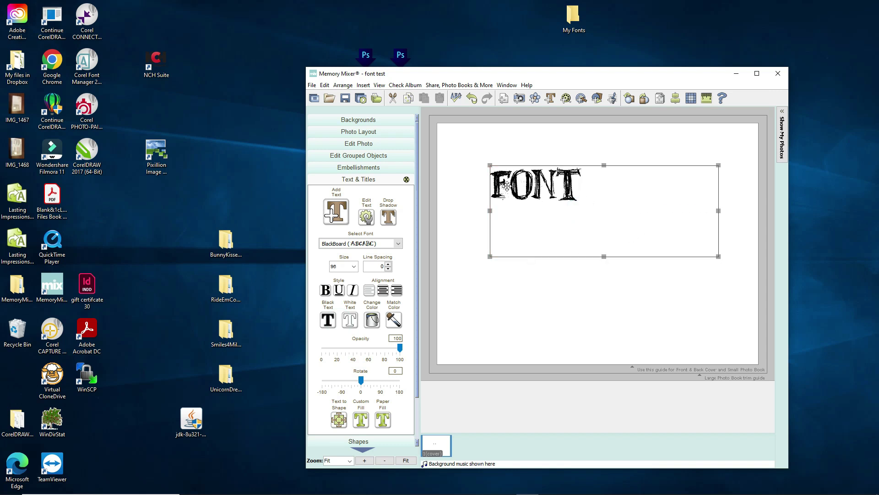
Set the font of the page text to Awesome.
{"action": "left_click", "coordinate": [399, 243]}
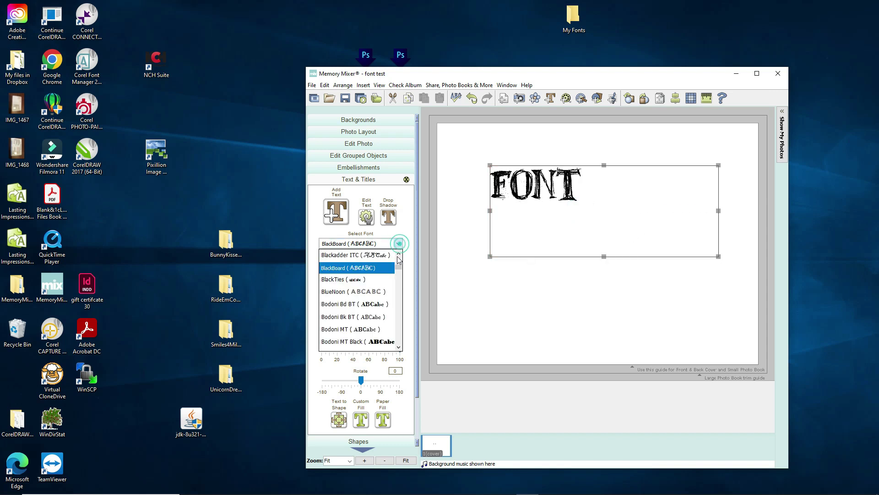
{"action": "scroll", "coordinate": [398, 259], "scroll_direction": "up", "scroll_amount": 10}
{"action": "scroll", "coordinate": [368, 315], "scroll_direction": "down", "scroll_amount": 1}
{"action": "scroll", "coordinate": [373, 325], "scroll_direction": "down", "scroll_amount": 2}
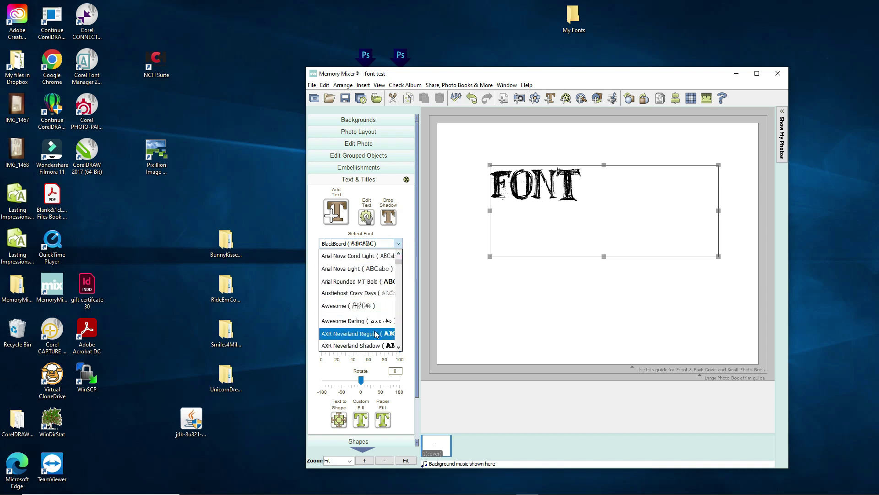
{"action": "left_click", "coordinate": [355, 306]}
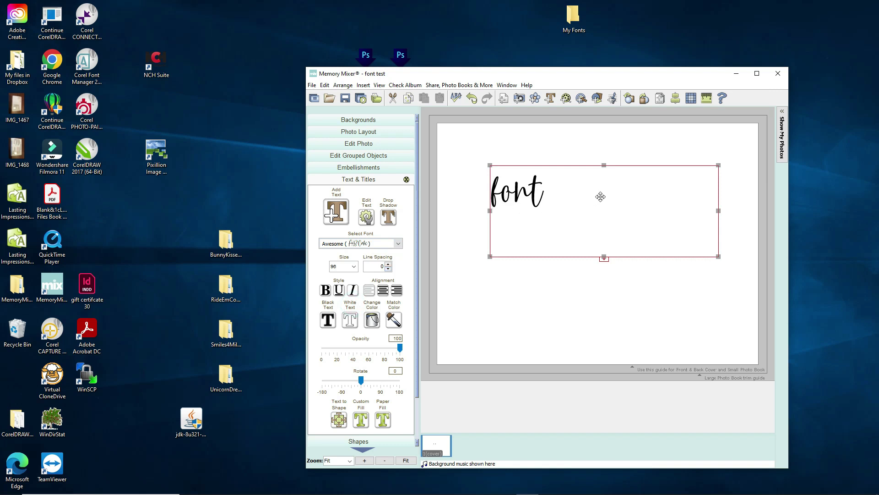
Look through the last part of the font list for the Tequila font, and close the list.
{"action": "left_click", "coordinate": [398, 244]}
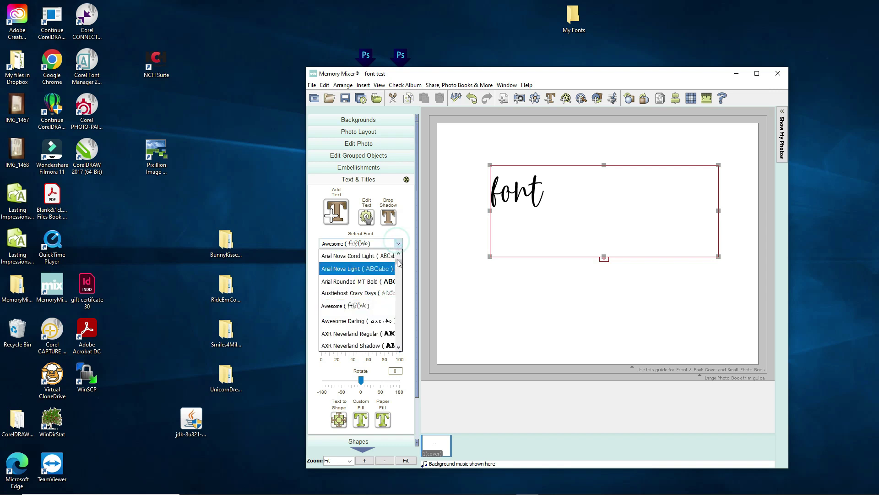
{"action": "left_click_drag", "start_coordinate": [397, 260], "coordinate": [406, 339]}
{"action": "left_click", "coordinate": [399, 254]}
{"action": "left_click", "coordinate": [399, 254]}
{"action": "left_click", "coordinate": [399, 254]}
{"action": "left_click", "coordinate": [399, 254]}
{"action": "left_click", "coordinate": [399, 254]}
{"action": "left_click", "coordinate": [399, 254]}
{"action": "left_click", "coordinate": [399, 254]}
{"action": "left_click", "coordinate": [399, 254]}
{"action": "left_click", "coordinate": [399, 254]}
{"action": "left_click", "coordinate": [399, 254]}
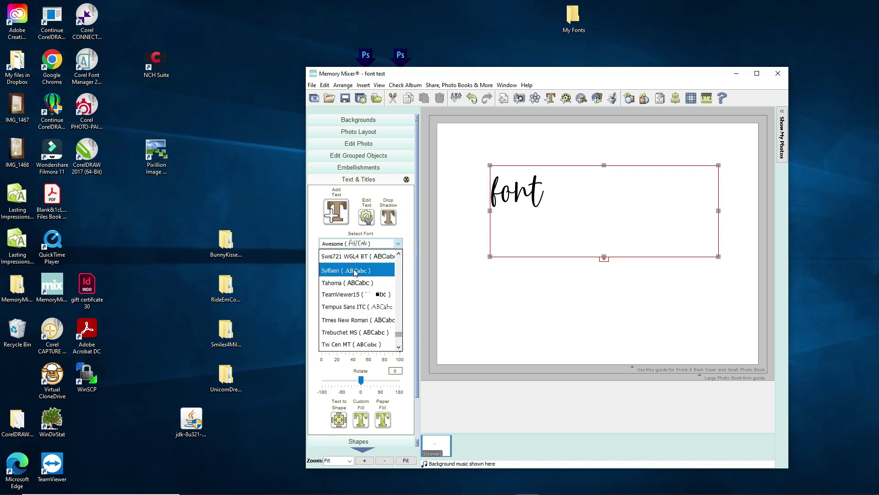
{"action": "left_click", "coordinate": [400, 347]}
{"action": "left_click", "coordinate": [399, 347]}
{"action": "left_click", "coordinate": [399, 348]}
{"action": "left_click", "coordinate": [400, 347]}
{"action": "left_click", "coordinate": [400, 347]}
{"action": "left_click", "coordinate": [400, 348]}
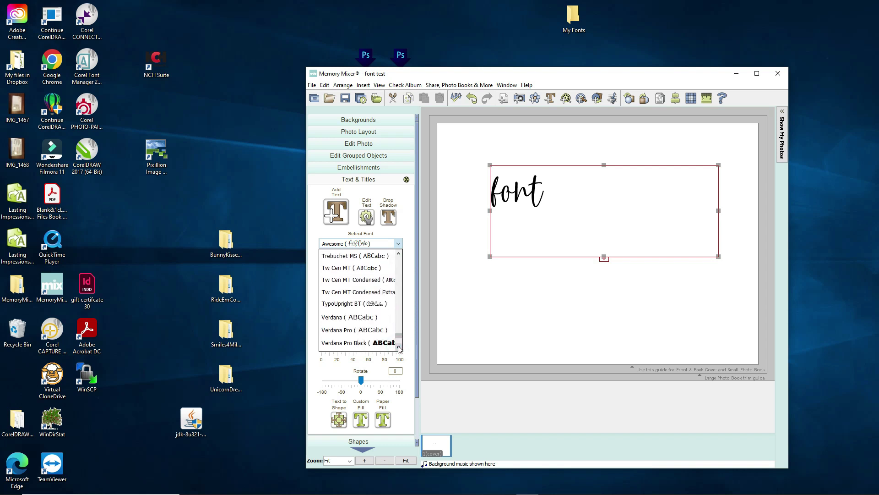
{"action": "left_click", "coordinate": [499, 182]}
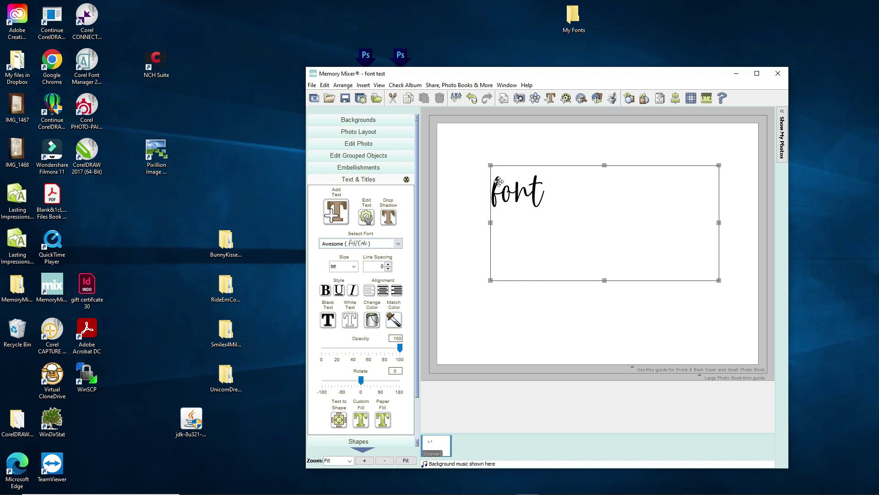
Set the font of the page text to Tequila.
{"action": "left_click", "coordinate": [399, 244]}
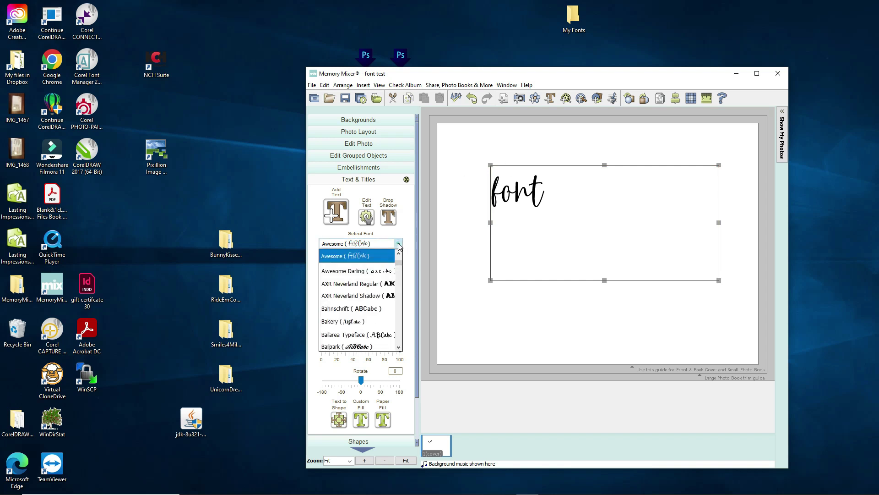
{"action": "scroll", "coordinate": [371, 312], "scroll_direction": "down", "scroll_amount": 6}
{"action": "scroll", "coordinate": [371, 312], "scroll_direction": "down", "scroll_amount": 12}
{"action": "scroll", "coordinate": [370, 315], "scroll_direction": "down", "scroll_amount": 10}
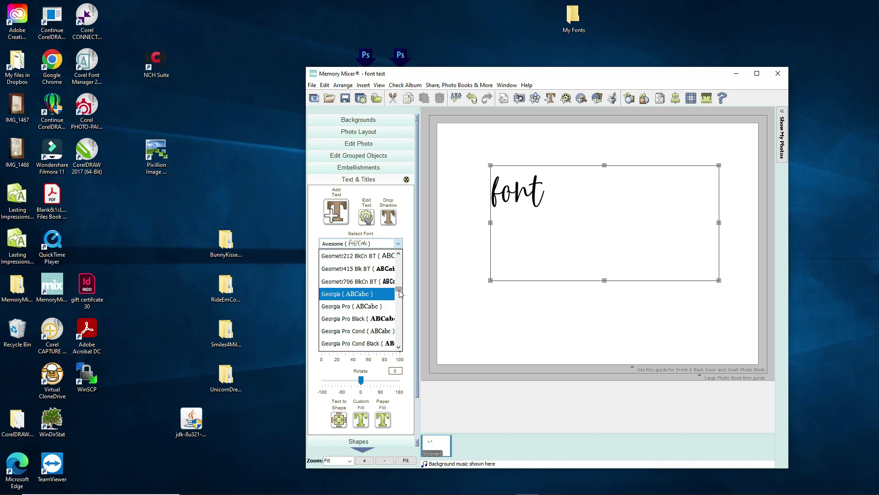
{"action": "left_click", "coordinate": [399, 348]}
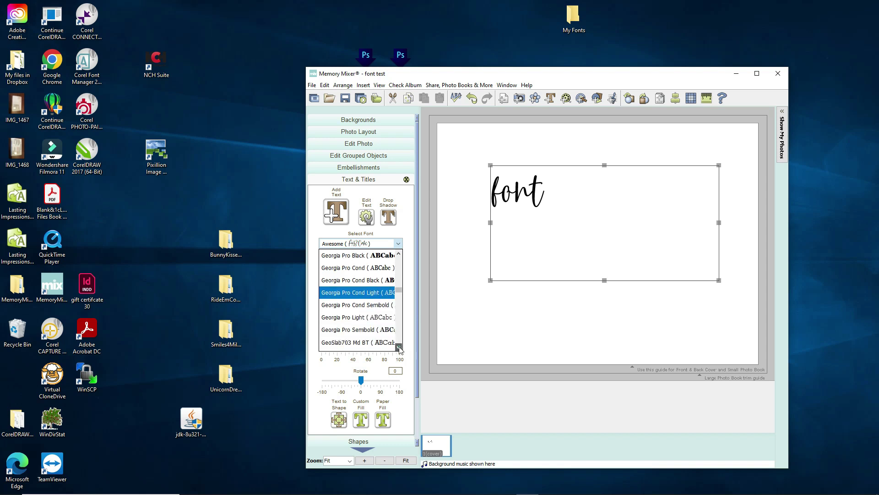
{"action": "left_click_drag", "start_coordinate": [399, 293], "coordinate": [409, 339]}
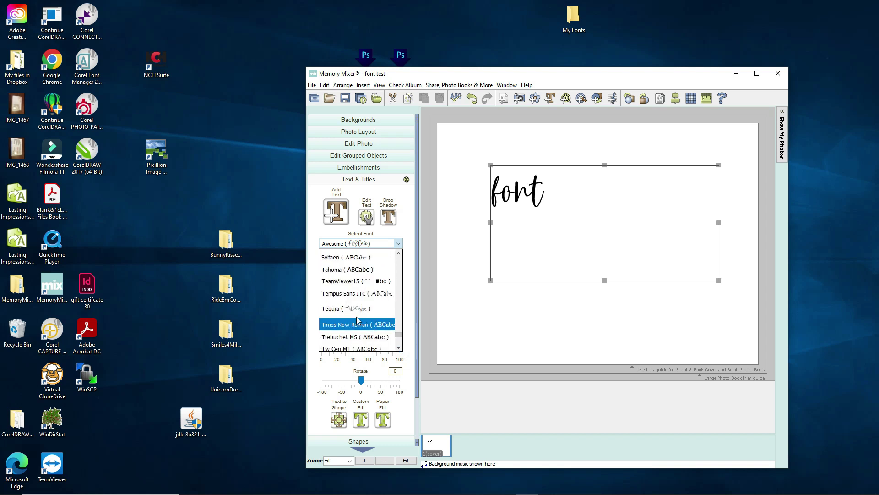
{"action": "left_click", "coordinate": [337, 311]}
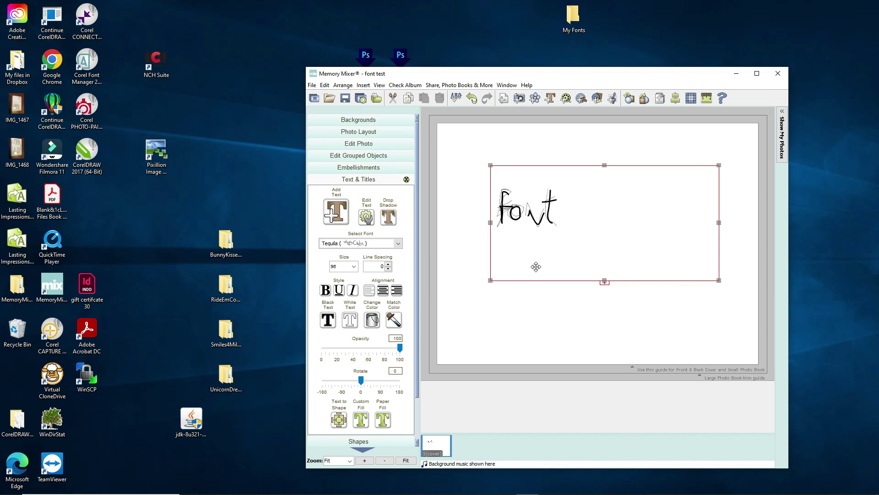
Switch to the dafont.com results for "awesome" in the browser, download the second Awesome script font, and open awesome_4.zip.
{"action": "key", "text": "alt+Tab"}
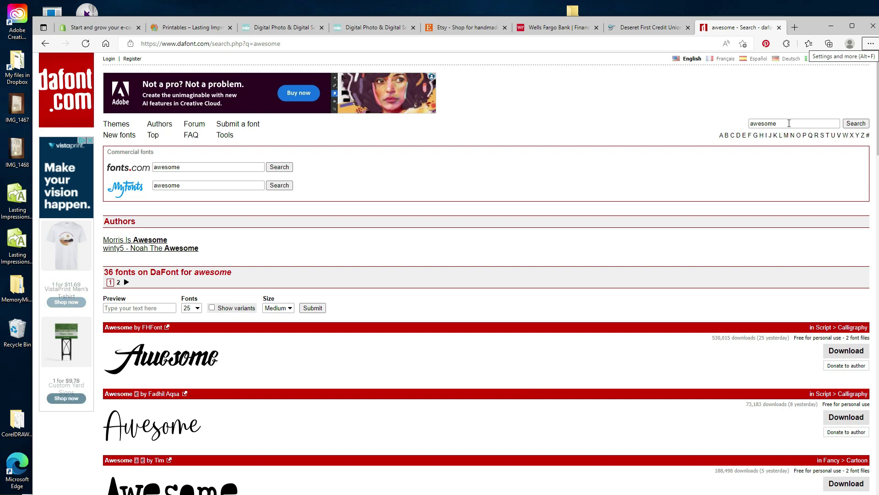
{"action": "left_click", "coordinate": [789, 123]}
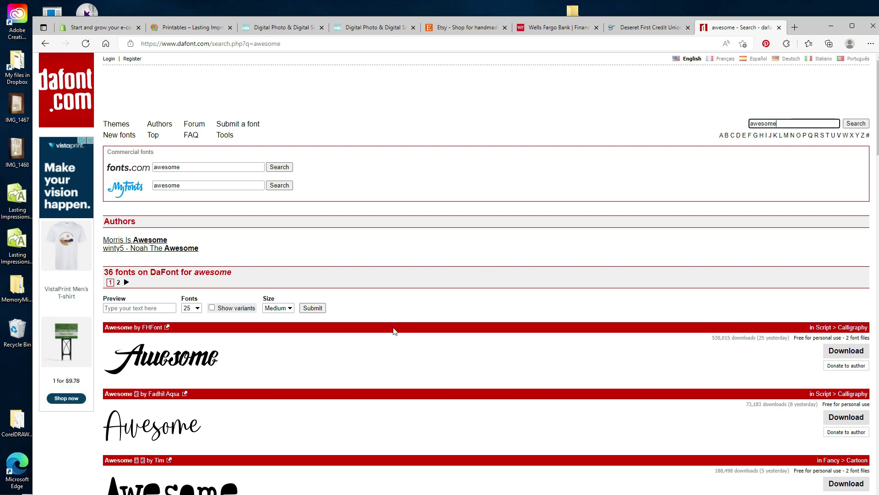
{"action": "scroll", "coordinate": [373, 362], "scroll_direction": "down", "scroll_amount": 2}
{"action": "scroll", "coordinate": [373, 362], "scroll_direction": "down", "scroll_amount": 1}
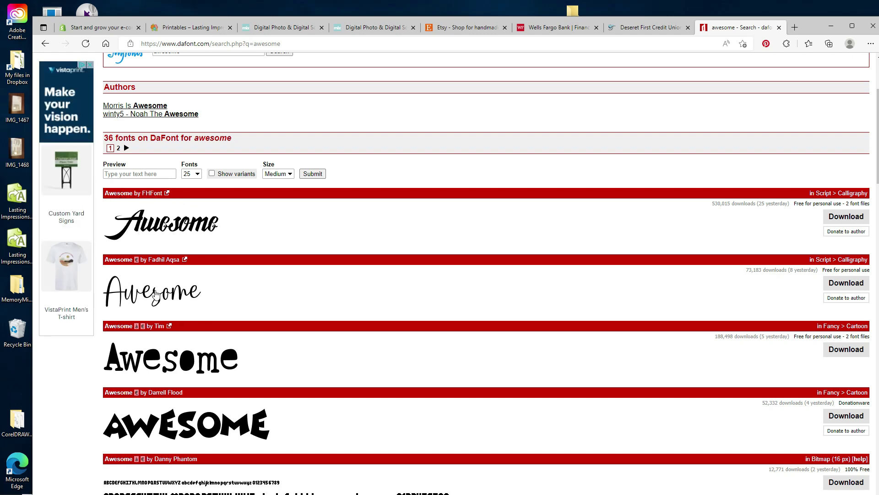
{"action": "left_click", "coordinate": [848, 283]}
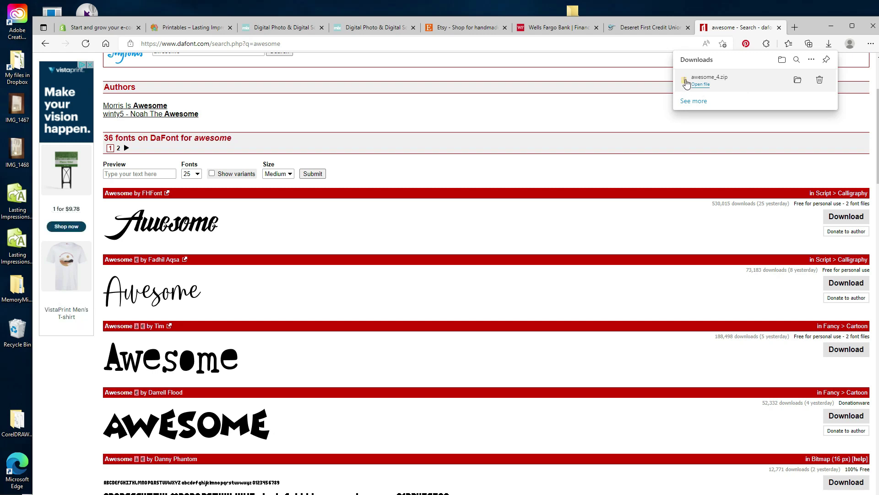
{"action": "left_click", "coordinate": [701, 84]}
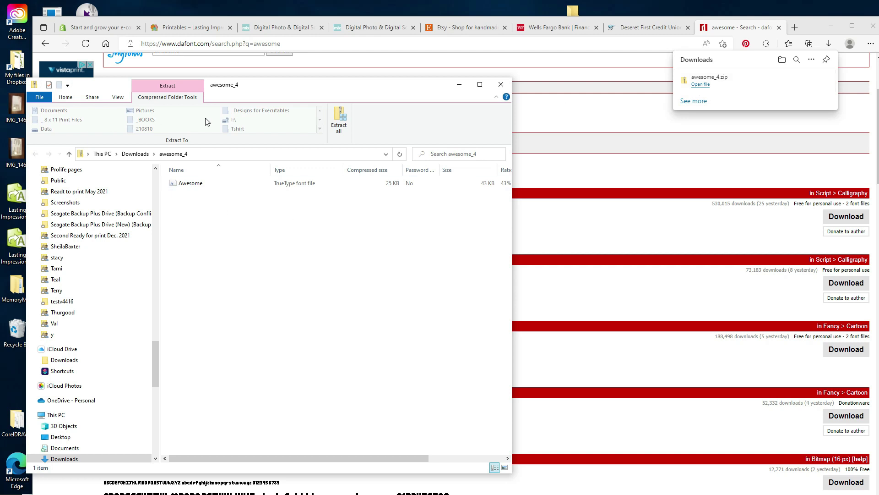
Extract all files of awesome_4.zip into the My Fonts folder on the desktop.
{"action": "left_click", "coordinate": [339, 117]}
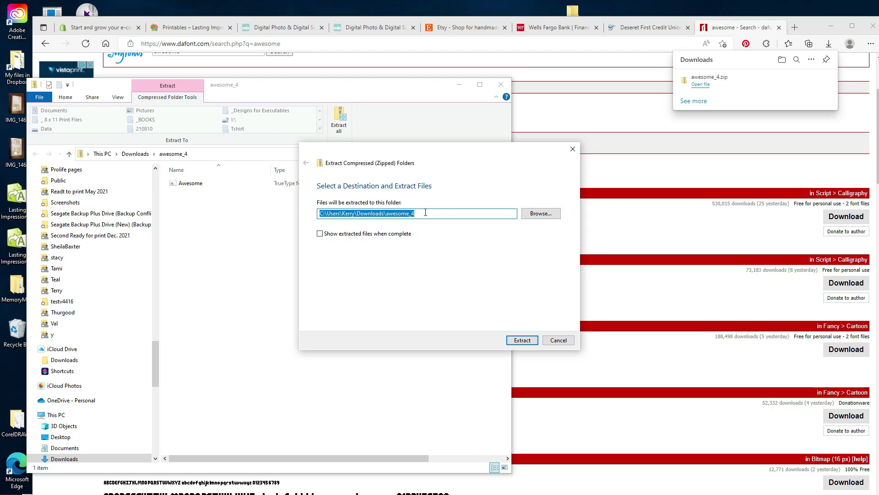
{"action": "left_click", "coordinate": [534, 215]}
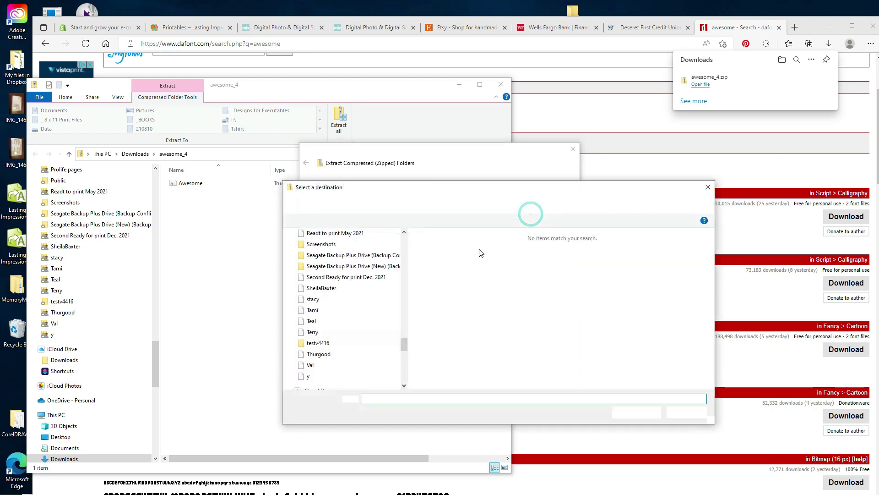
{"action": "left_click_drag", "start_coordinate": [404, 343], "coordinate": [395, 235]}
{"action": "left_click", "coordinate": [316, 252]}
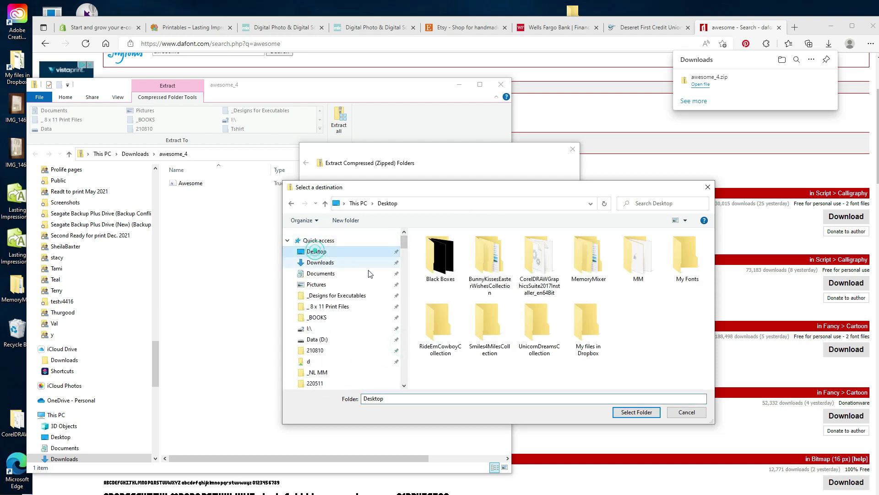
{"action": "double_click", "coordinate": [686, 258]}
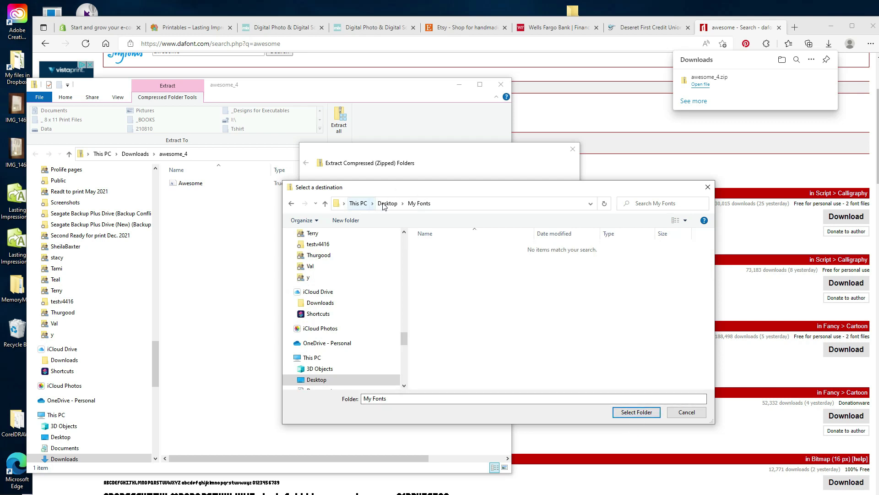
{"action": "left_click", "coordinate": [388, 203]}
{"action": "left_click", "coordinate": [687, 259]}
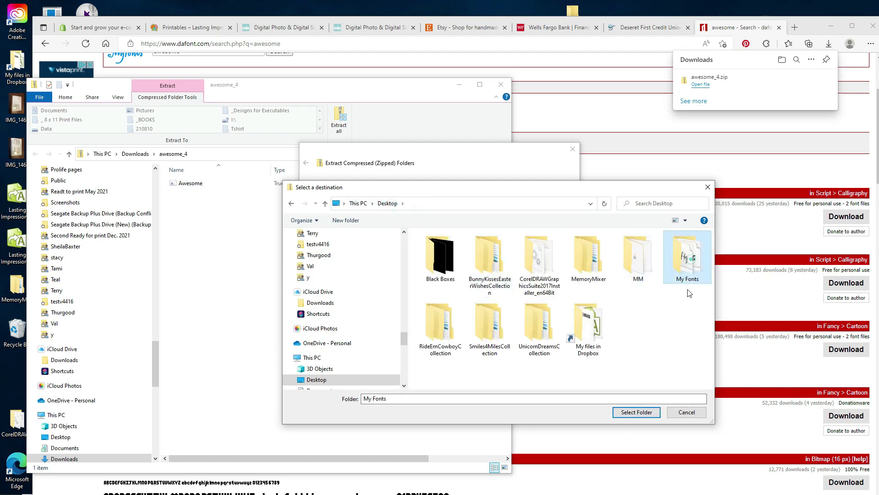
{"action": "left_click", "coordinate": [638, 413]}
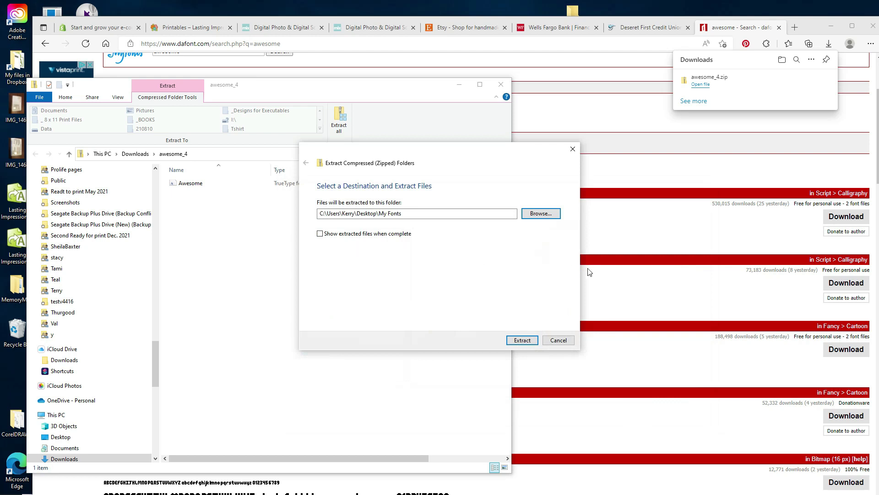
{"action": "left_click", "coordinate": [527, 338]}
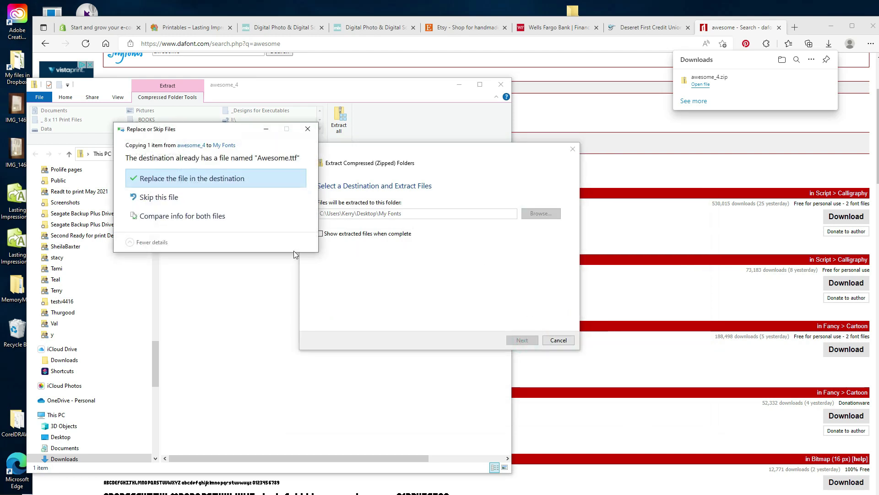